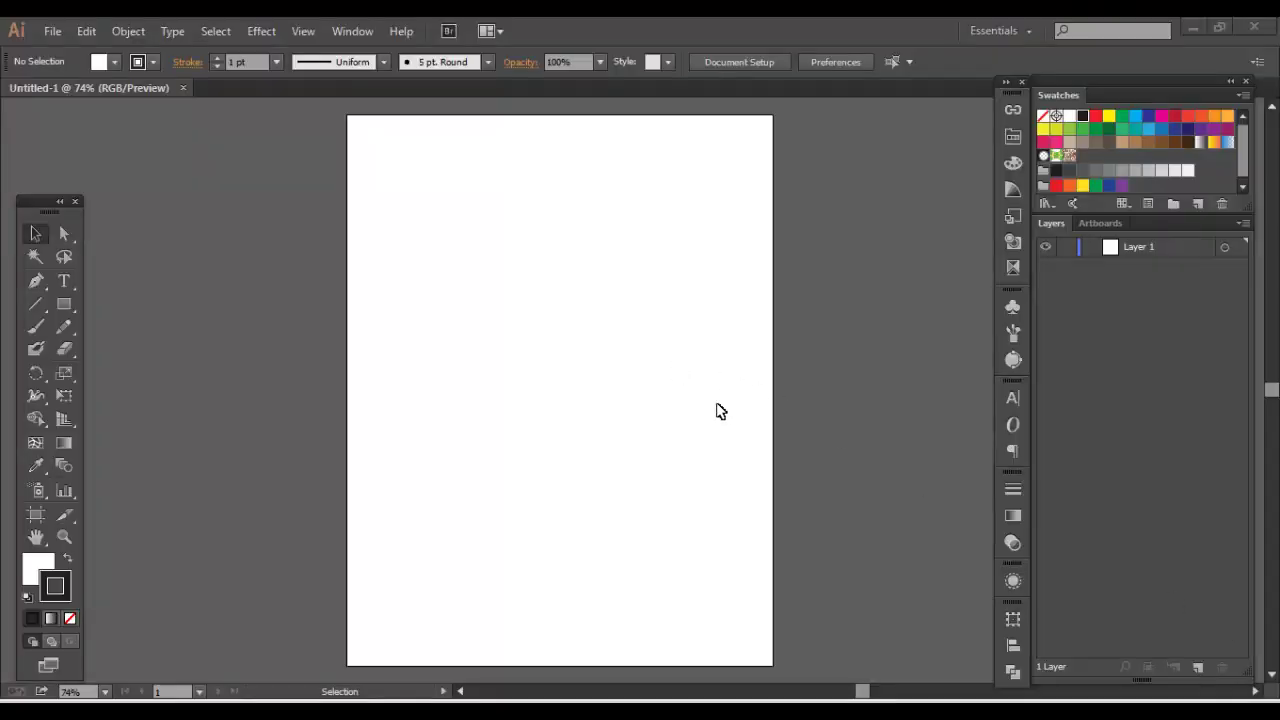
# Open the Align panel beside the blank Untitled-1 document.
pyautogui.click(1017, 649)
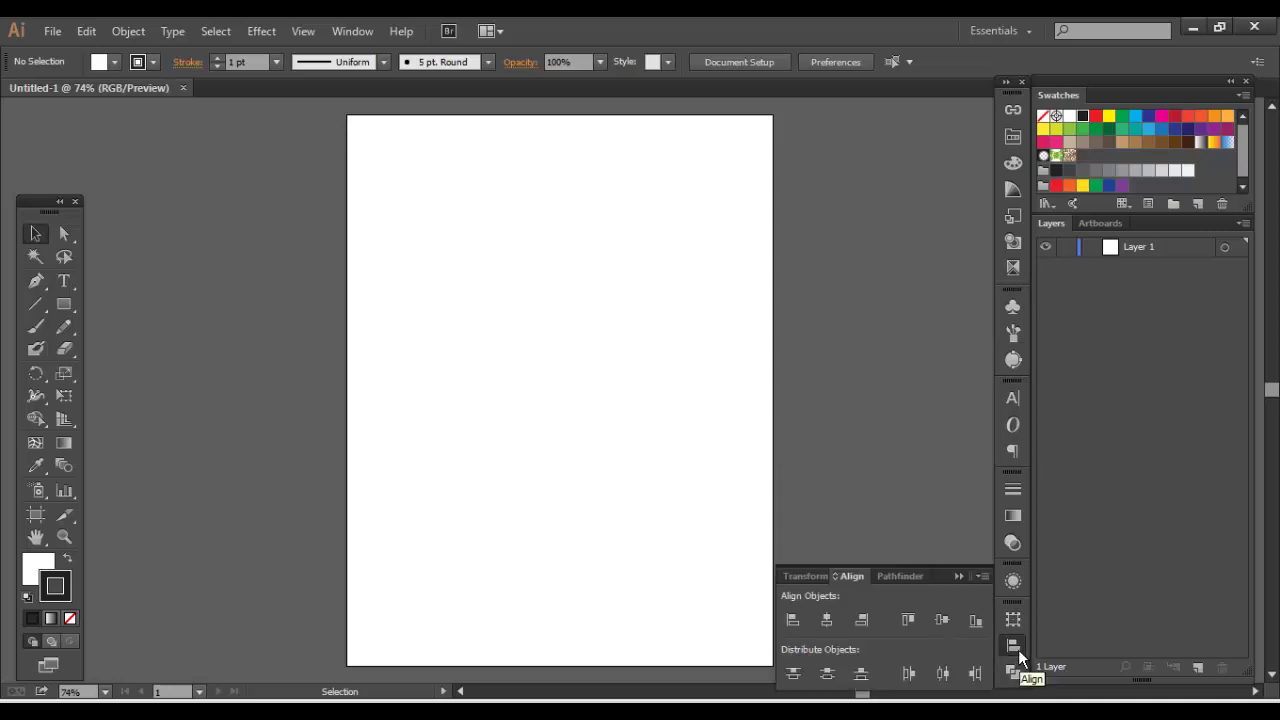
# Draw several rectangles of varying sizes across the artboard with the Rectangle tool.
pyautogui.click(64, 304)
pyautogui.moveTo(423, 206)
pyautogui.mouseDown()
pyautogui.moveTo(523, 286)
pyautogui.moveTo(512, 290)
pyautogui.mouseUp()
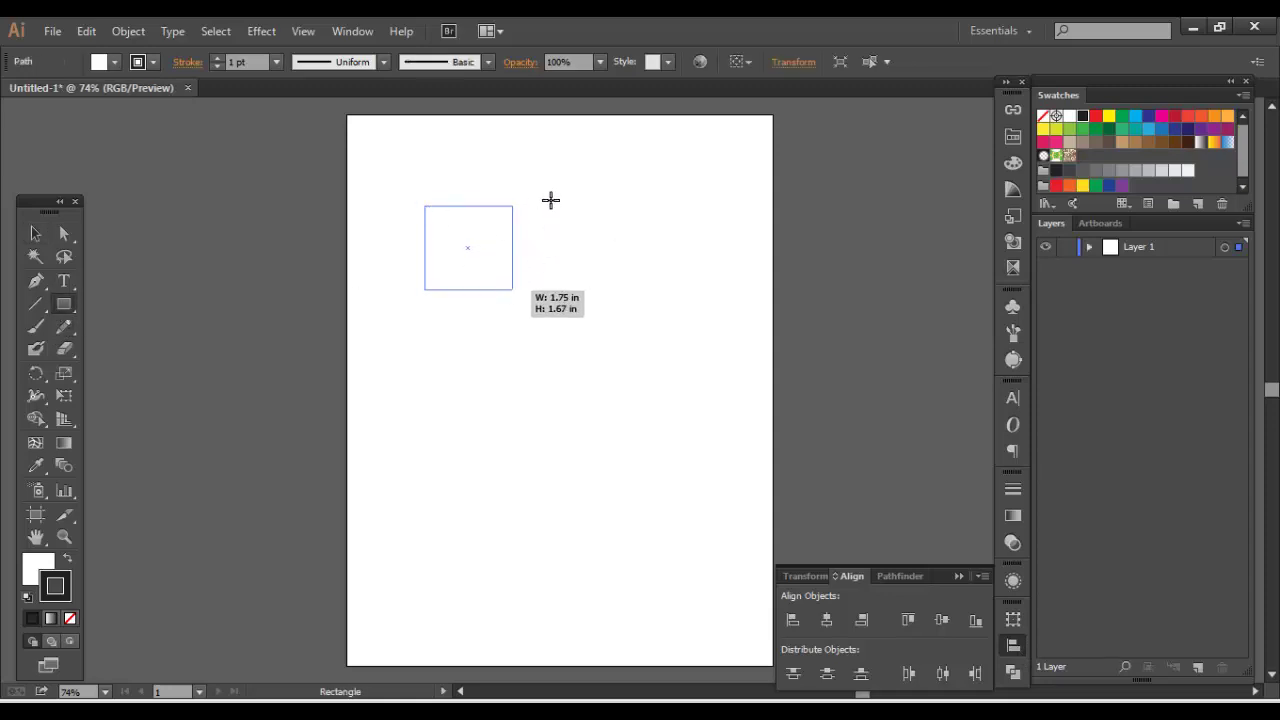
pyautogui.moveTo(559, 223); pyautogui.dragTo(583, 267)
pyautogui.moveTo(626, 339); pyautogui.dragTo(641, 362)
pyautogui.moveTo(437, 354); pyautogui.dragTo(500, 447)
pyautogui.moveTo(551, 413); pyautogui.dragTo(618, 447)
pyautogui.moveTo(663, 366); pyautogui.dragTo(701, 448)
pyautogui.moveTo(675, 246); pyautogui.dragTo(727, 275)
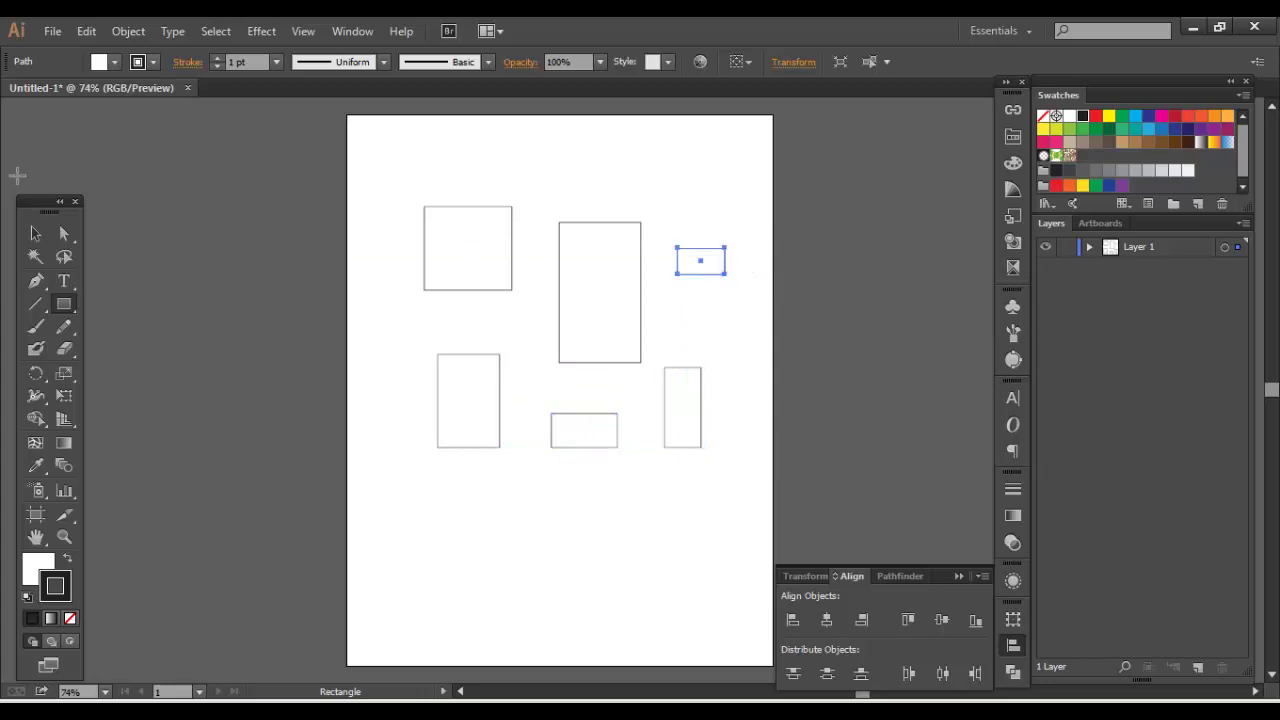
# Fill the top-left rectangle red and the tall one yellow, undoing an accidental rotation.
pyautogui.click(35, 233)
pyautogui.moveTo(371, 186); pyautogui.dragTo(505, 305)
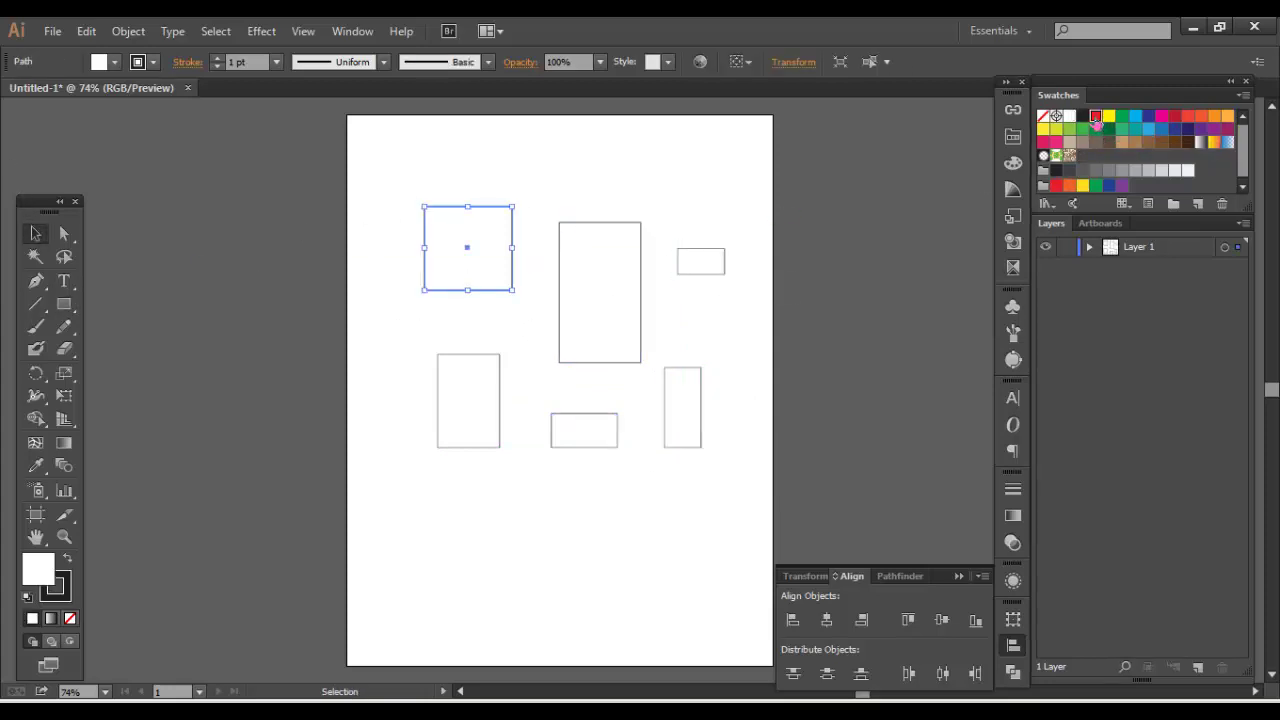
pyautogui.click(1095, 116)
pyautogui.click(578, 222)
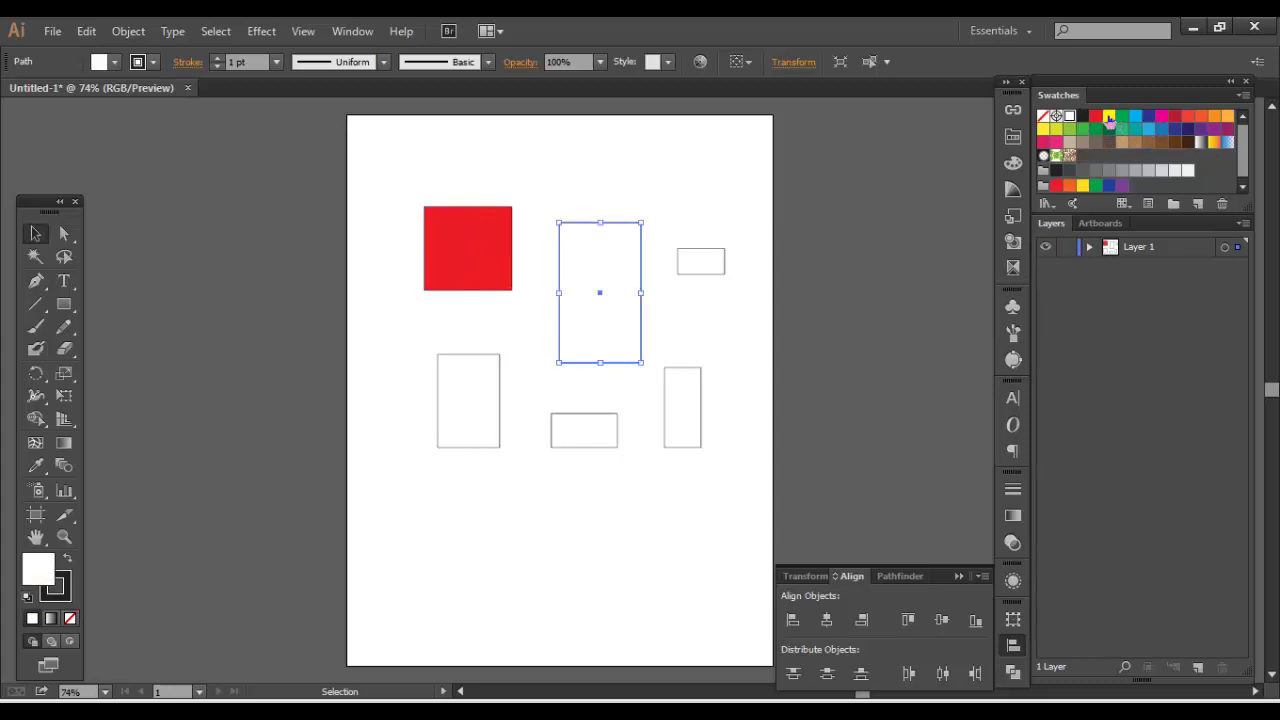
pyautogui.click(1109, 116)
pyautogui.moveTo(689, 289); pyautogui.dragTo(740, 291)
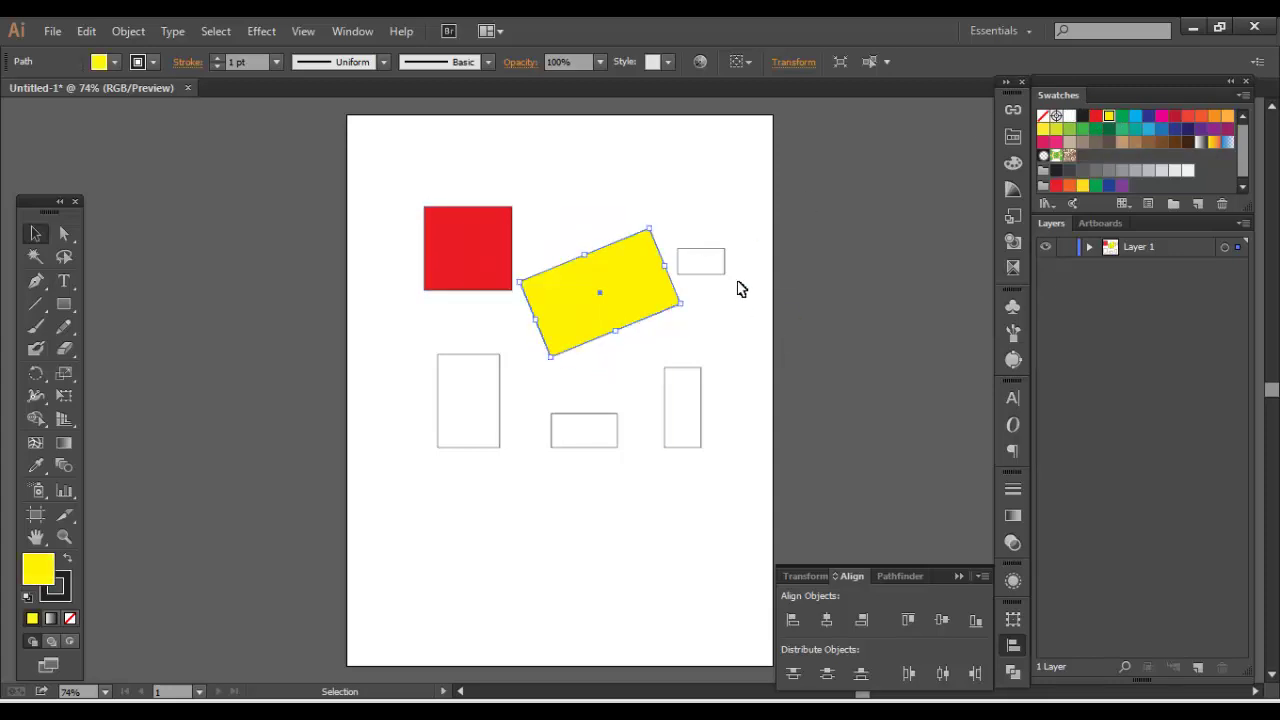
pyautogui.hotkey('ctrl', 'z')
# Fill the remaining rectangles cyan, dark blue, magenta and dark red.
pyautogui.click(724, 270)
pyautogui.click(1136, 116)
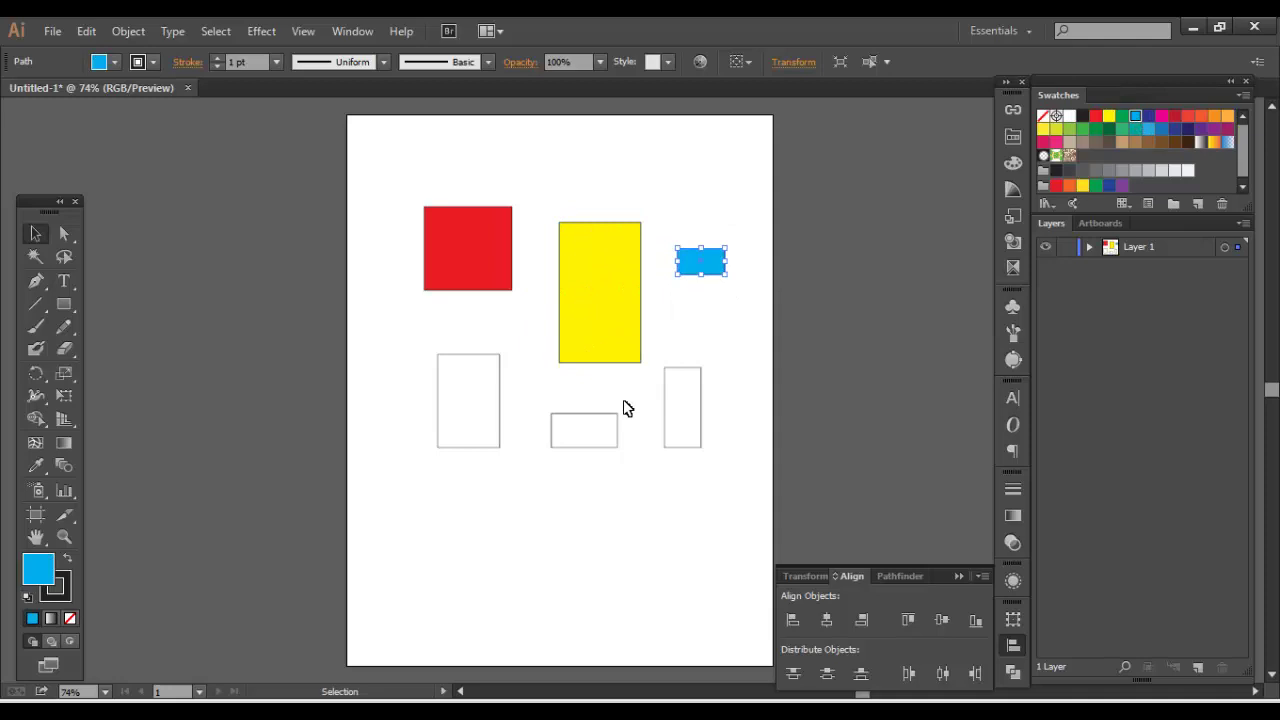
pyautogui.moveTo(712, 342); pyautogui.dragTo(666, 400)
pyautogui.click(1149, 129)
pyautogui.click(1149, 116)
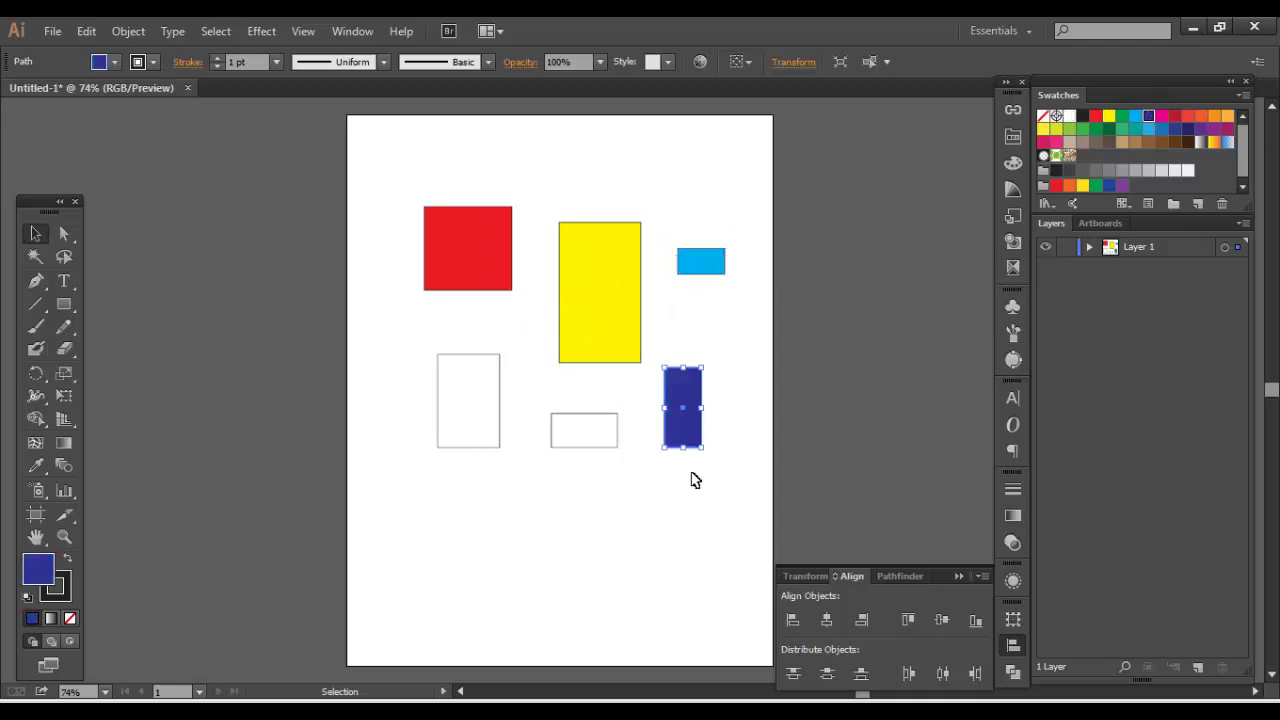
pyautogui.moveTo(530, 385); pyautogui.dragTo(594, 451)
pyautogui.click(1162, 116)
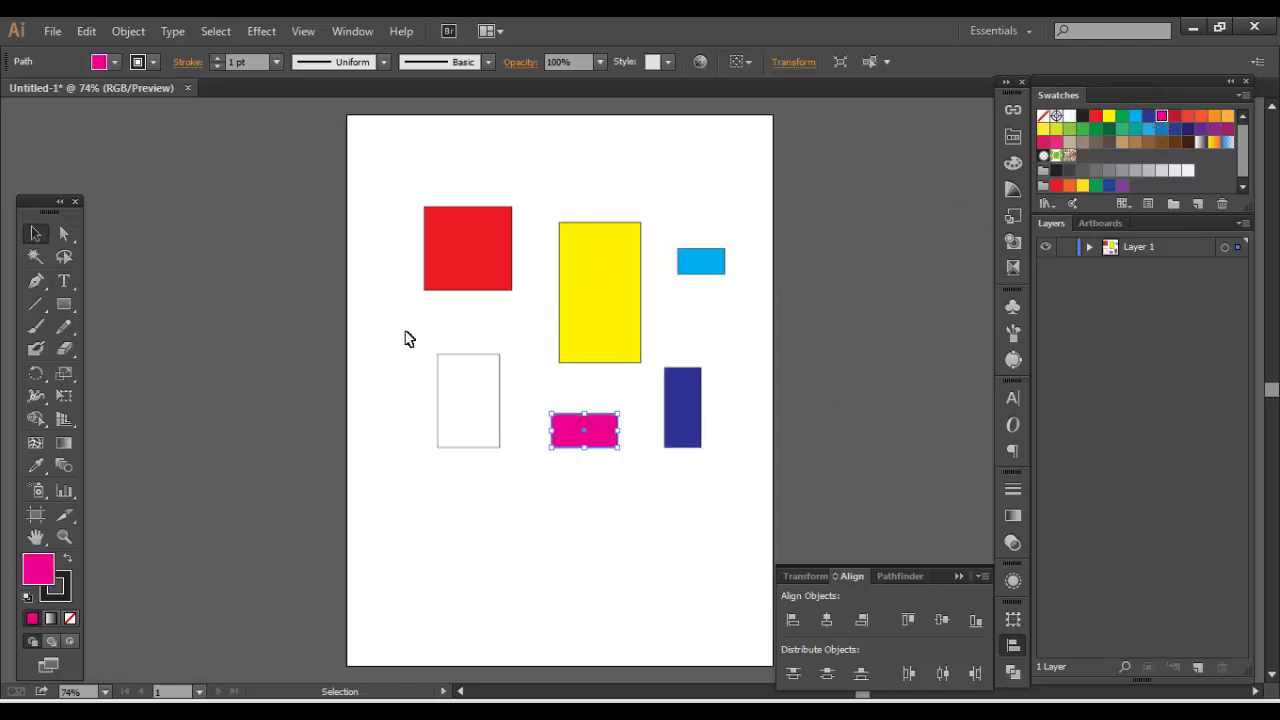
pyautogui.moveTo(405, 338); pyautogui.dragTo(508, 450)
pyautogui.click(1175, 116)
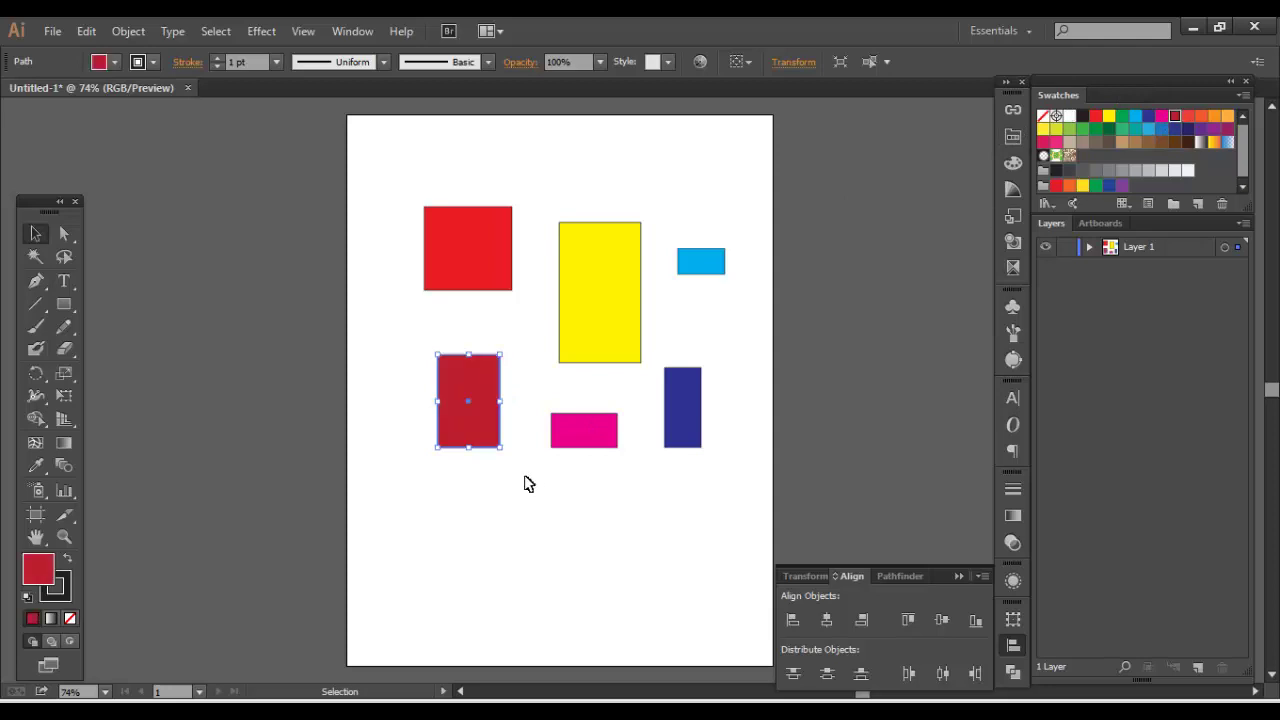
# Select all rectangles, try and undo left and right alignment, then align them on horizontal centres.
pyautogui.moveTo(394, 126); pyautogui.dragTo(752, 518)
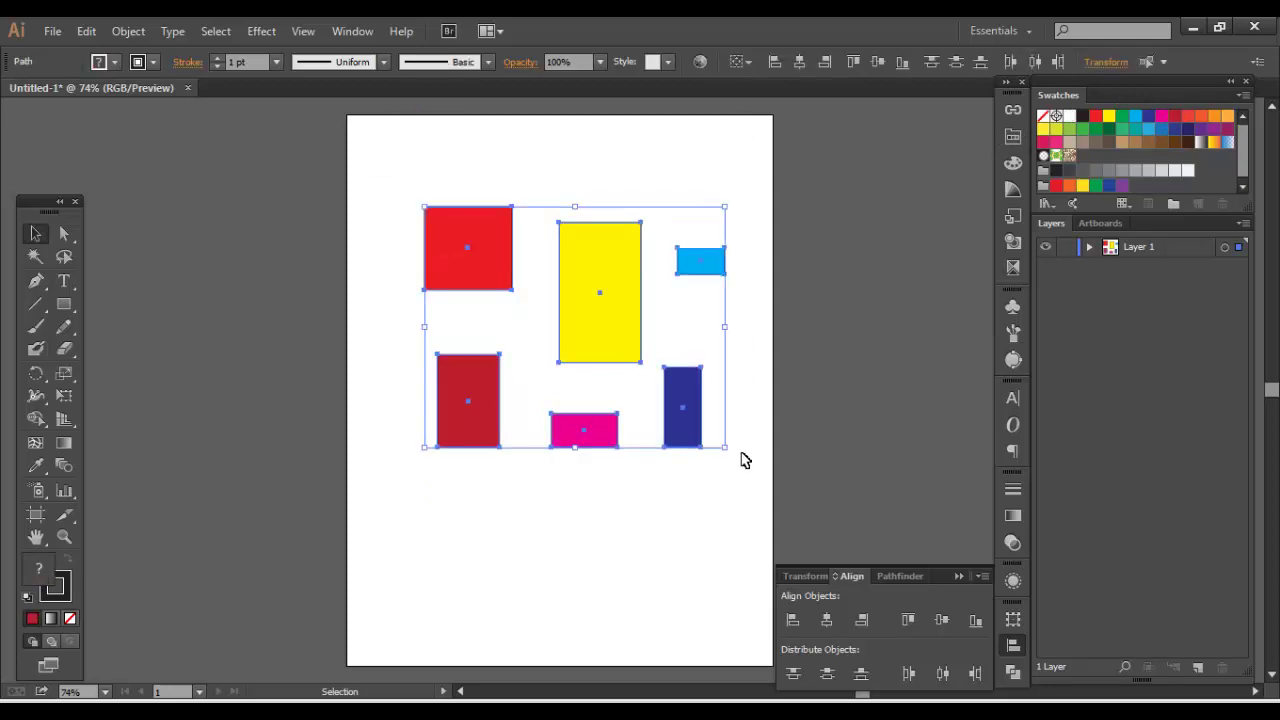
pyautogui.click(757, 400)
pyautogui.moveTo(392, 177); pyautogui.dragTo(772, 556)
pyautogui.click(793, 622)
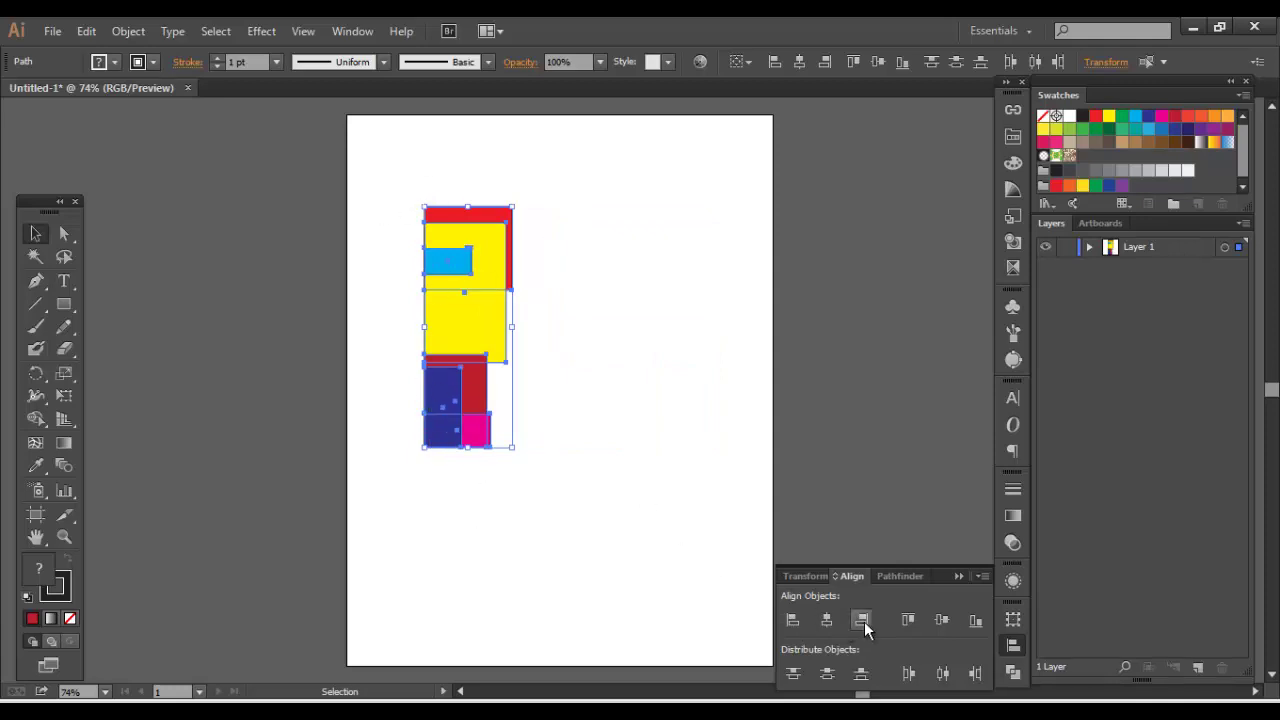
pyautogui.hotkey('ctrl', 'z')
pyautogui.hotkey('ctrl', 'z')
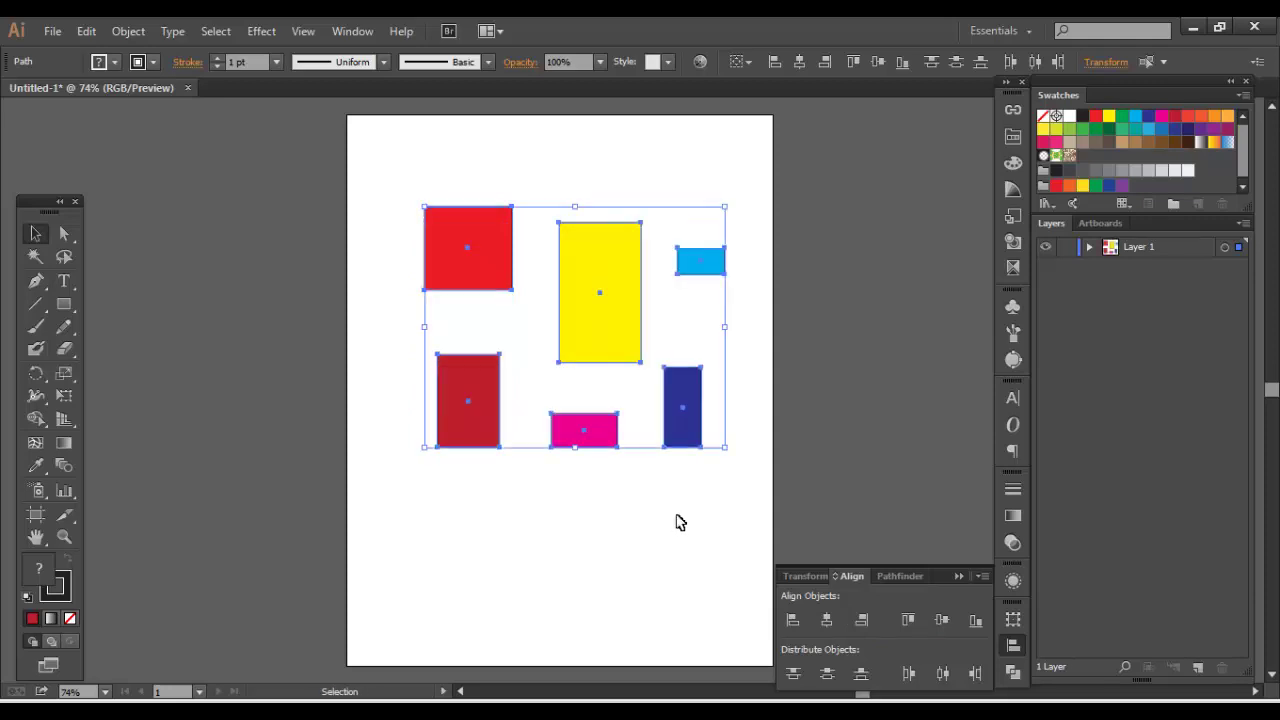
pyautogui.click(860, 621)
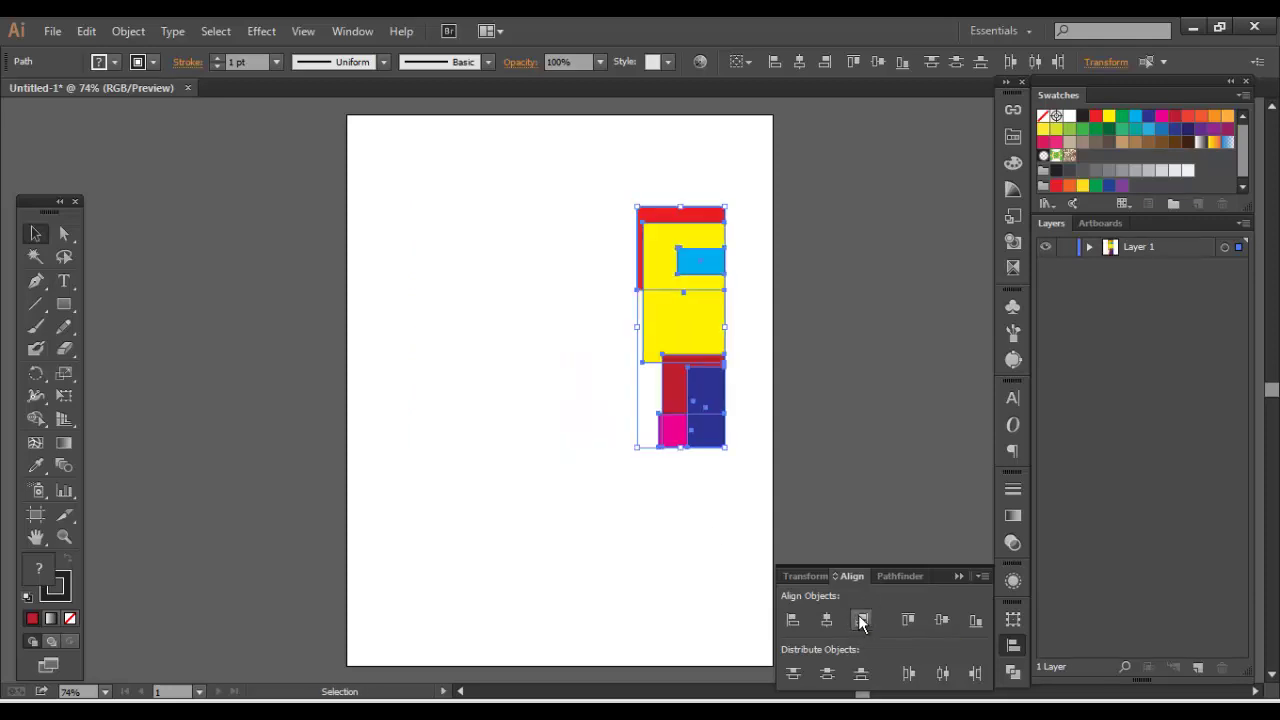
pyautogui.hotkey('ctrl', 'z')
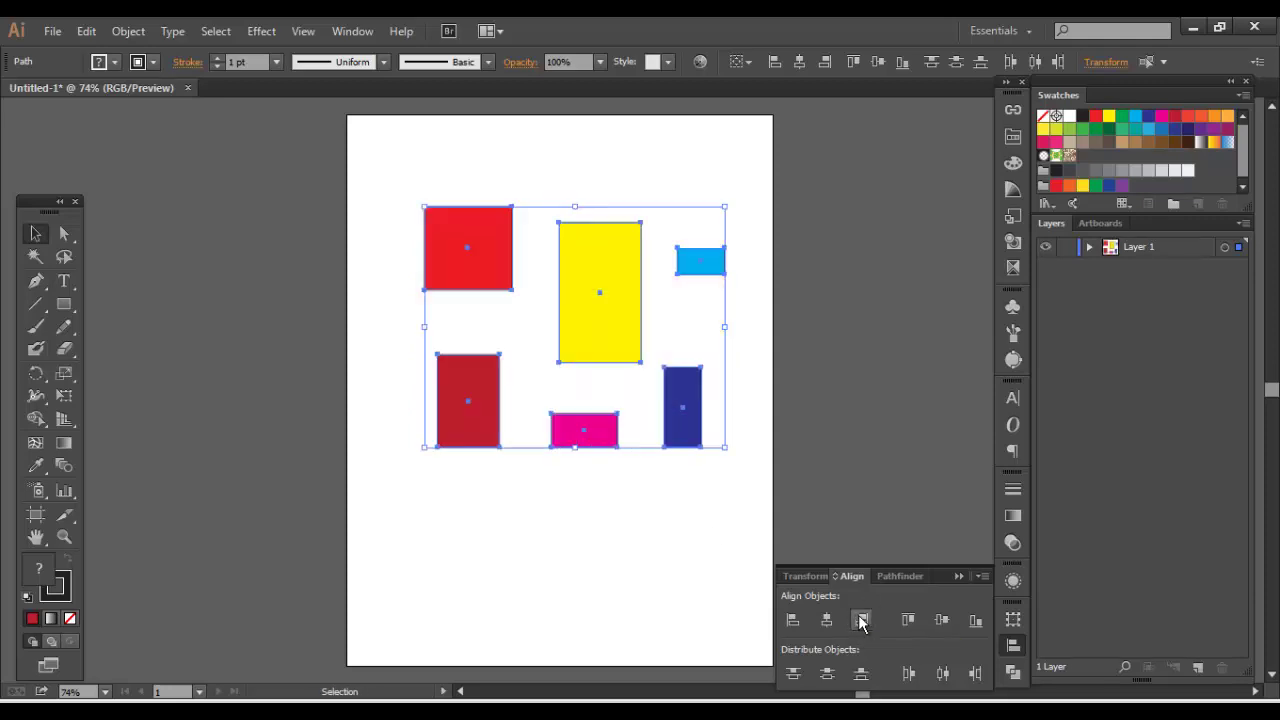
pyautogui.click(826, 620)
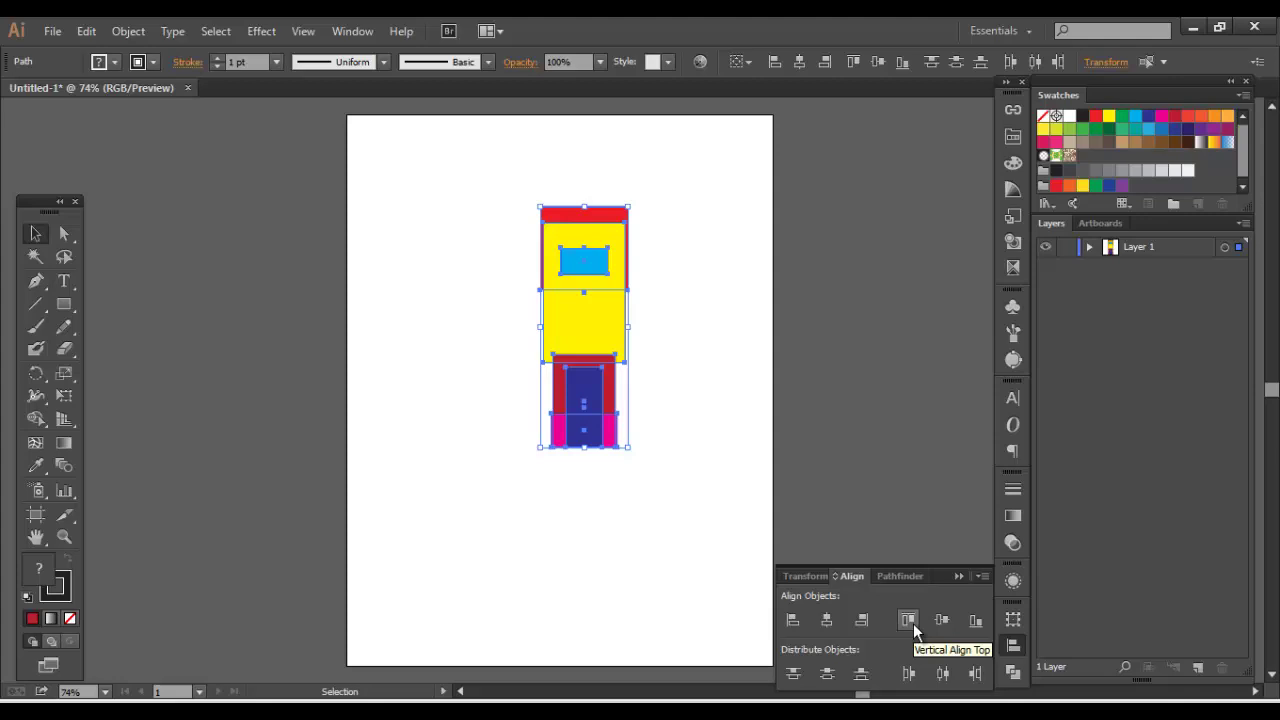
# Undo the centring, then try top, vertical-centre and bottom alignment, undoing each.
pyautogui.hotkey('ctrl', 'z')
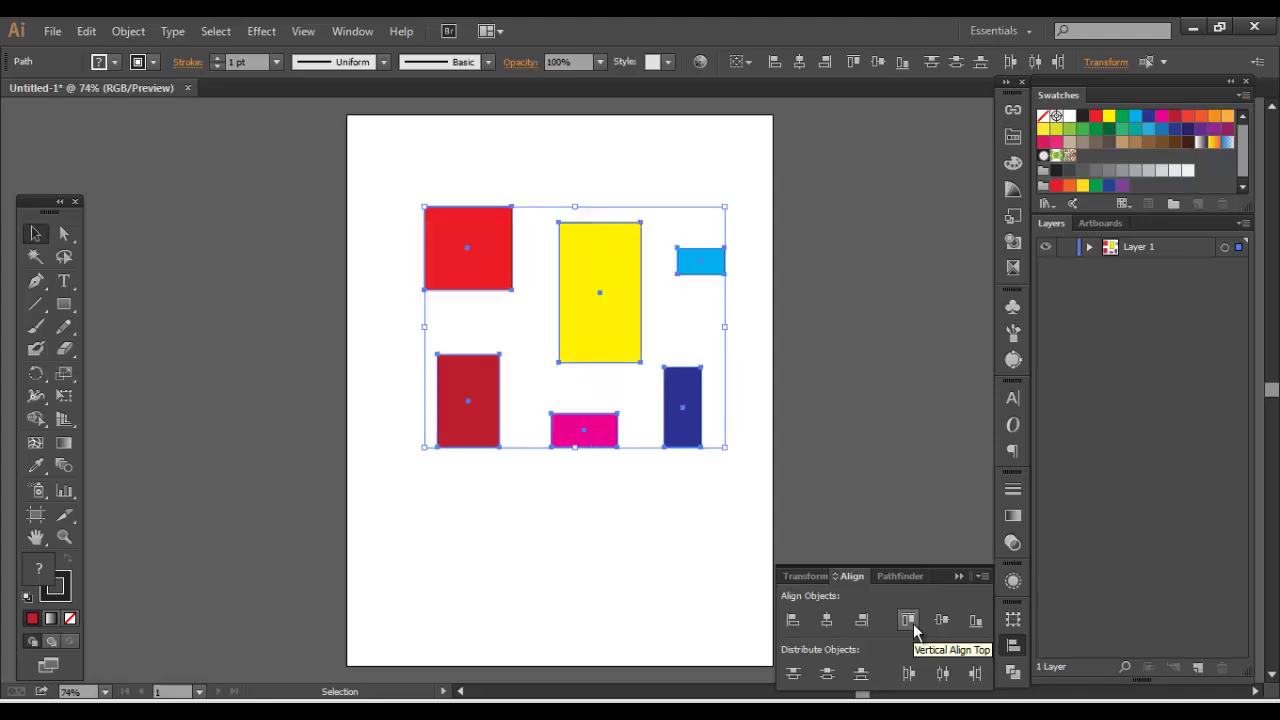
pyautogui.click(913, 623)
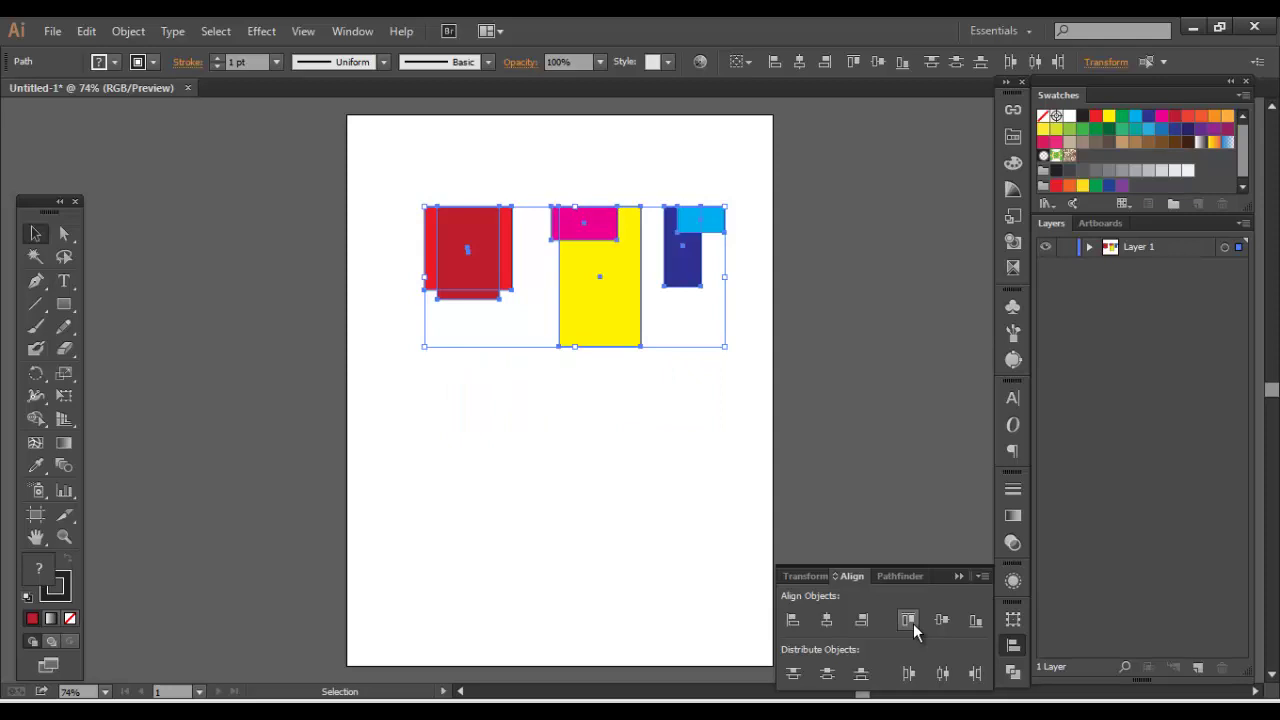
pyautogui.hotkey('ctrl', 'z')
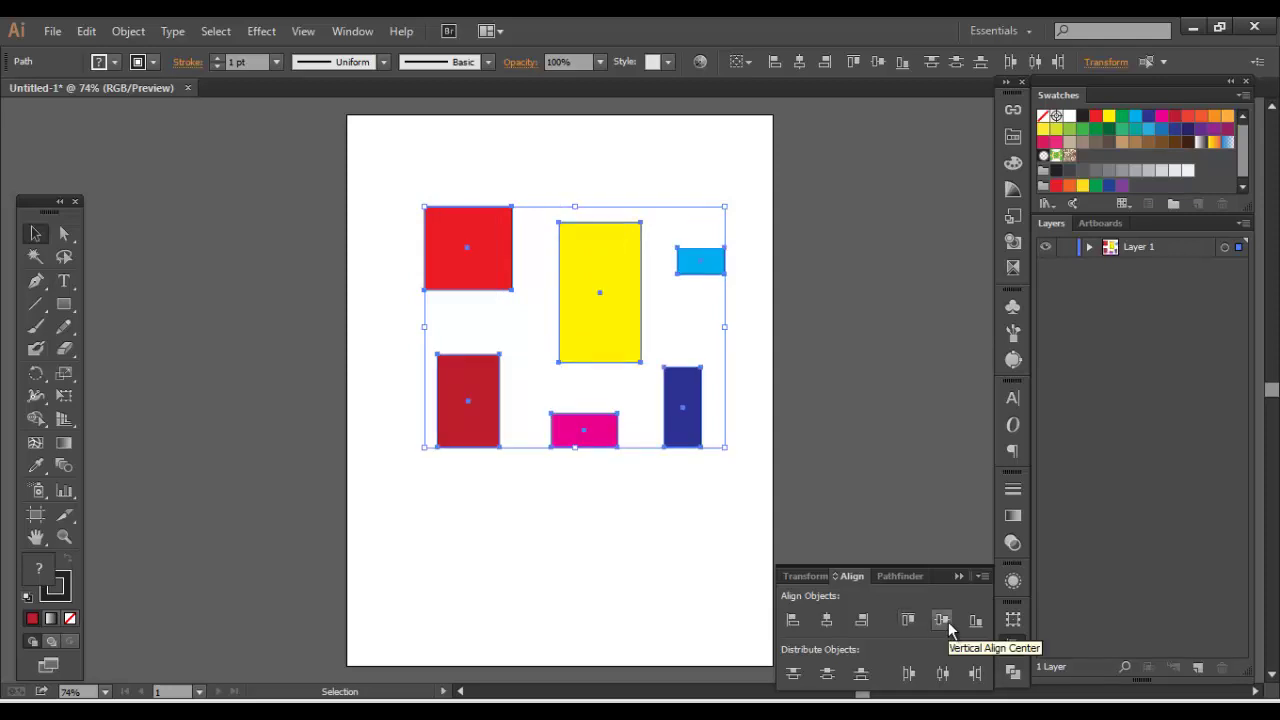
pyautogui.click(942, 620)
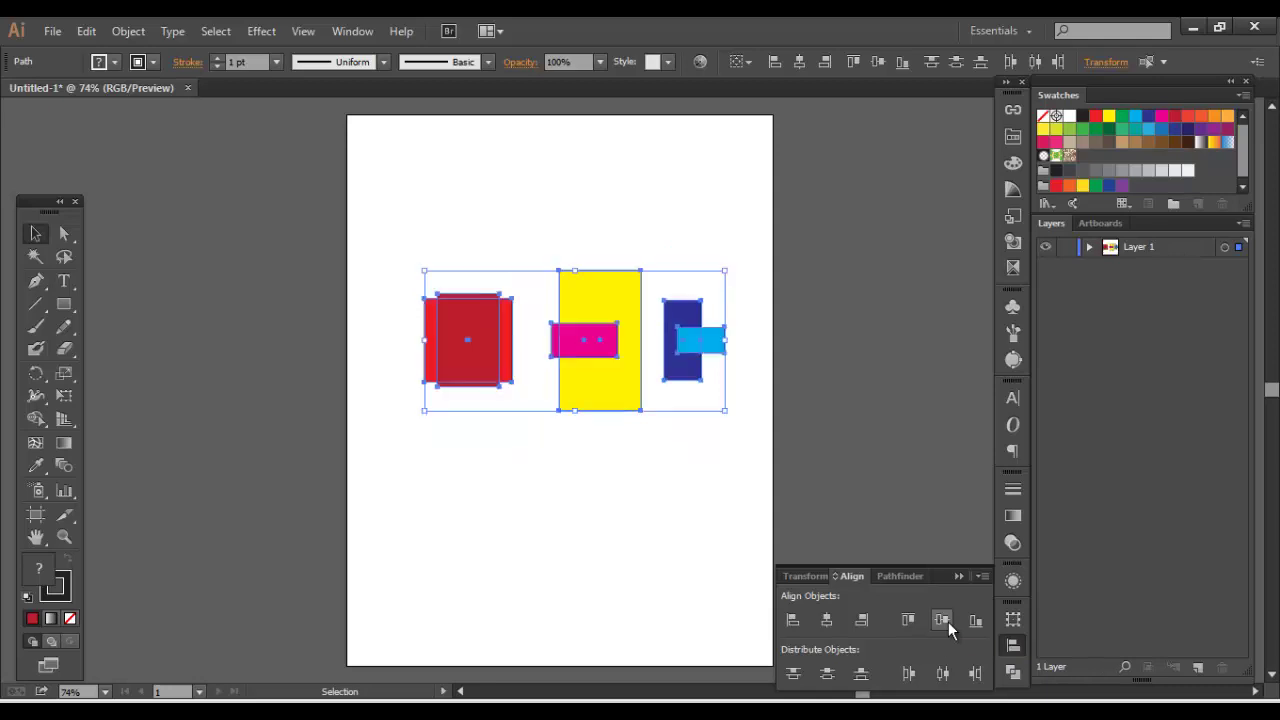
pyautogui.hotkey('ctrl', 'z')
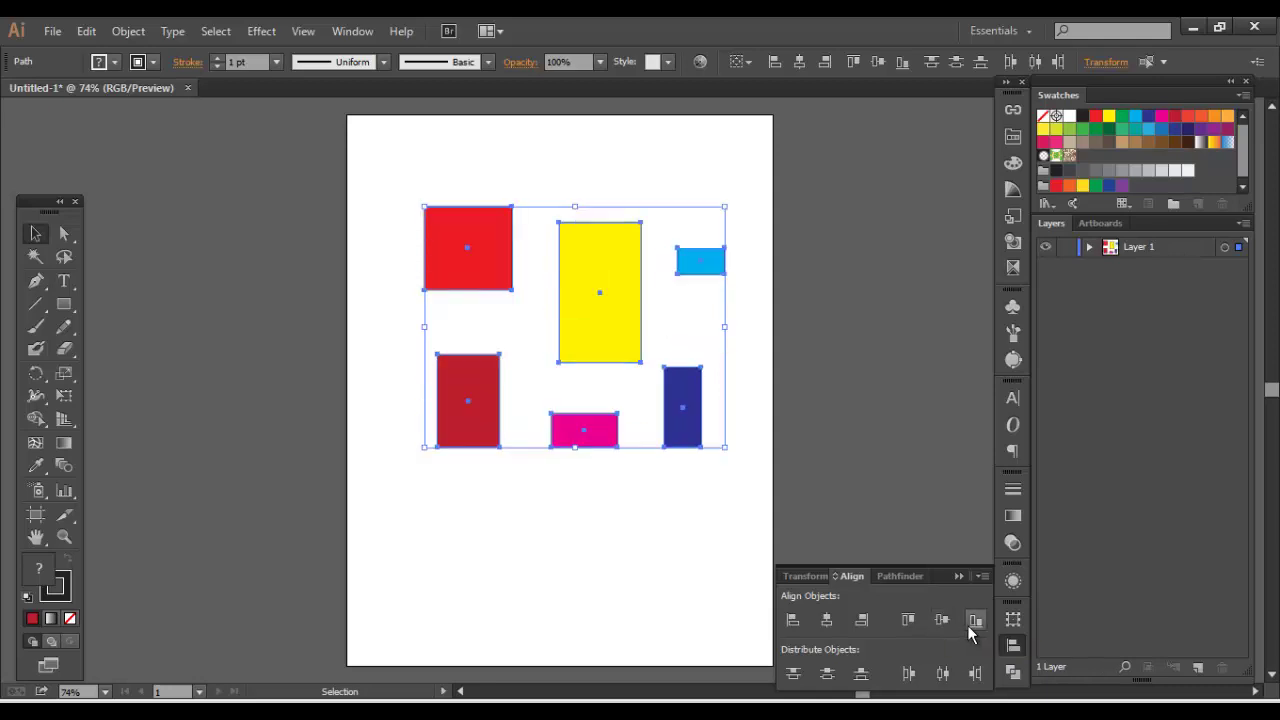
pyautogui.click(974, 621)
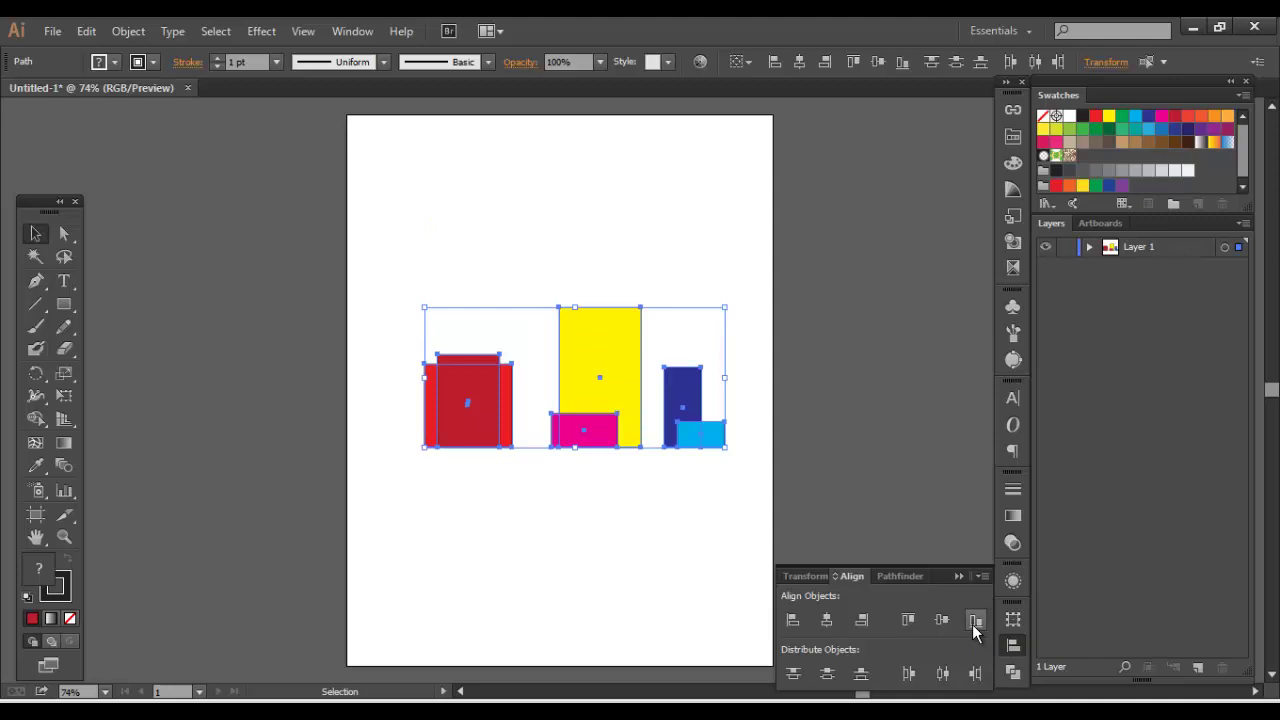
pyautogui.hotkey('ctrl', 'z')
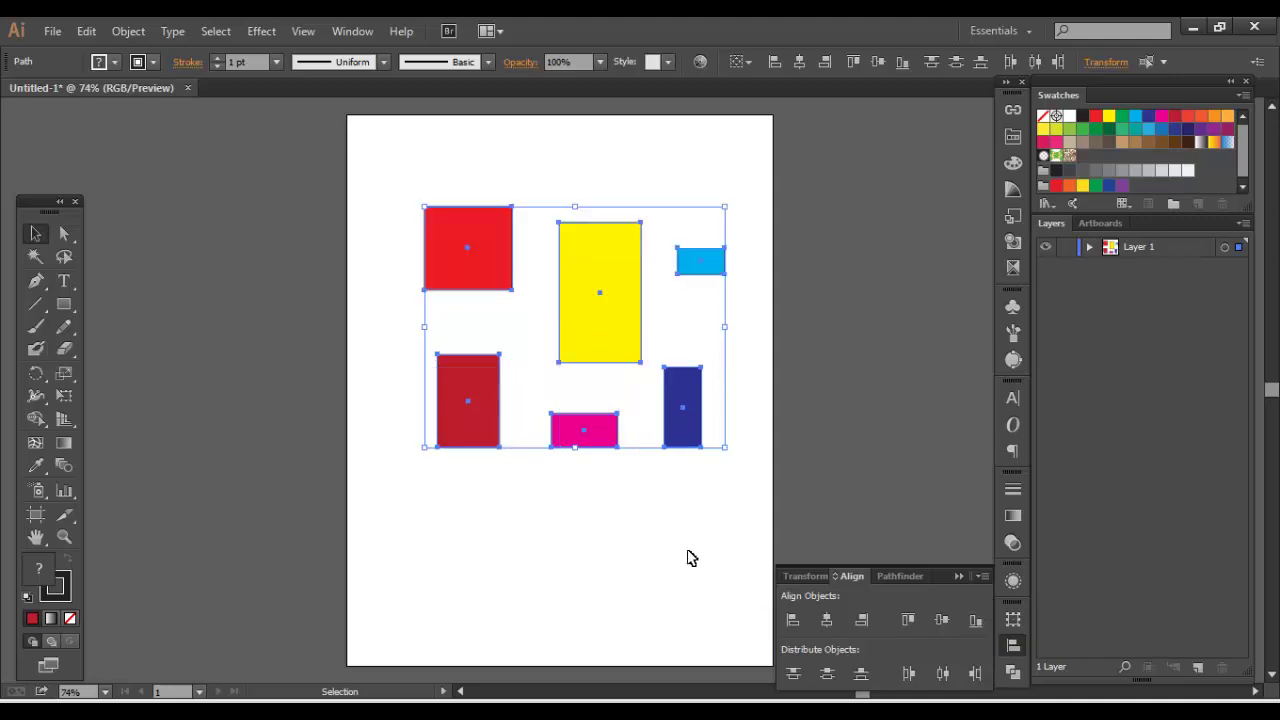
# Try vertical distribution of the rectangles by top, centre and bottom edges.
pyautogui.click(794, 676)
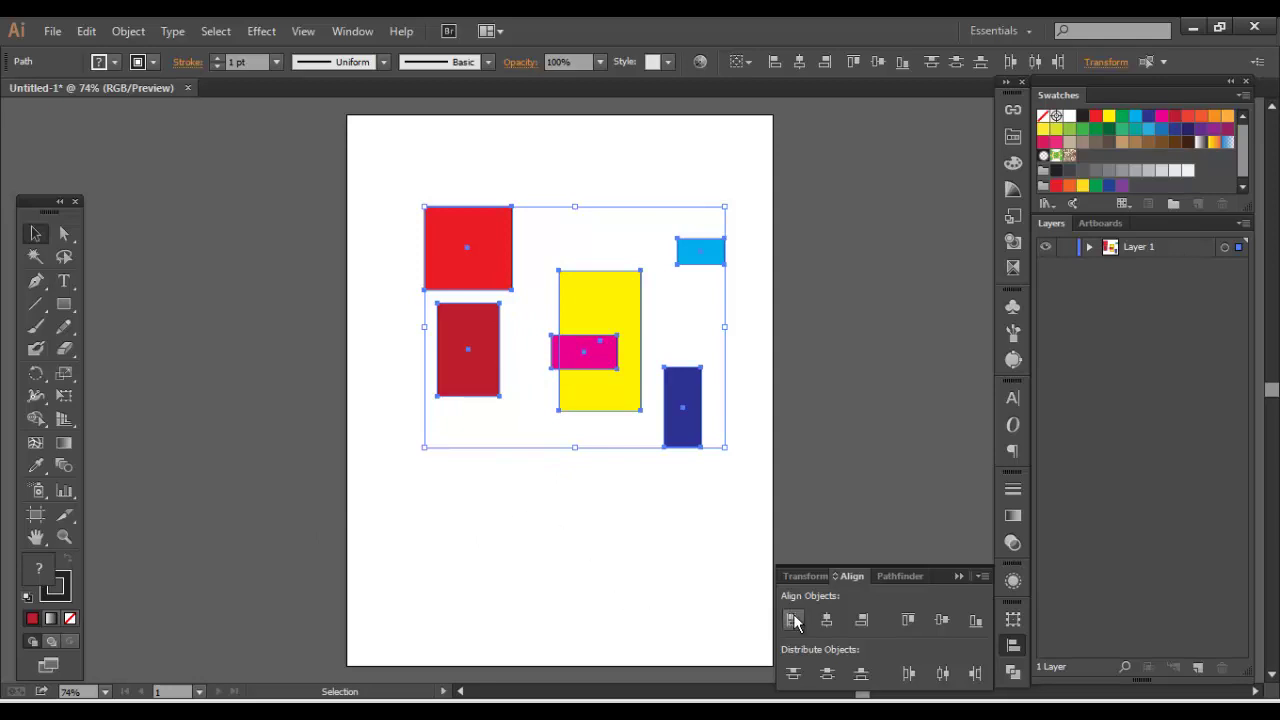
pyautogui.click(827, 675)
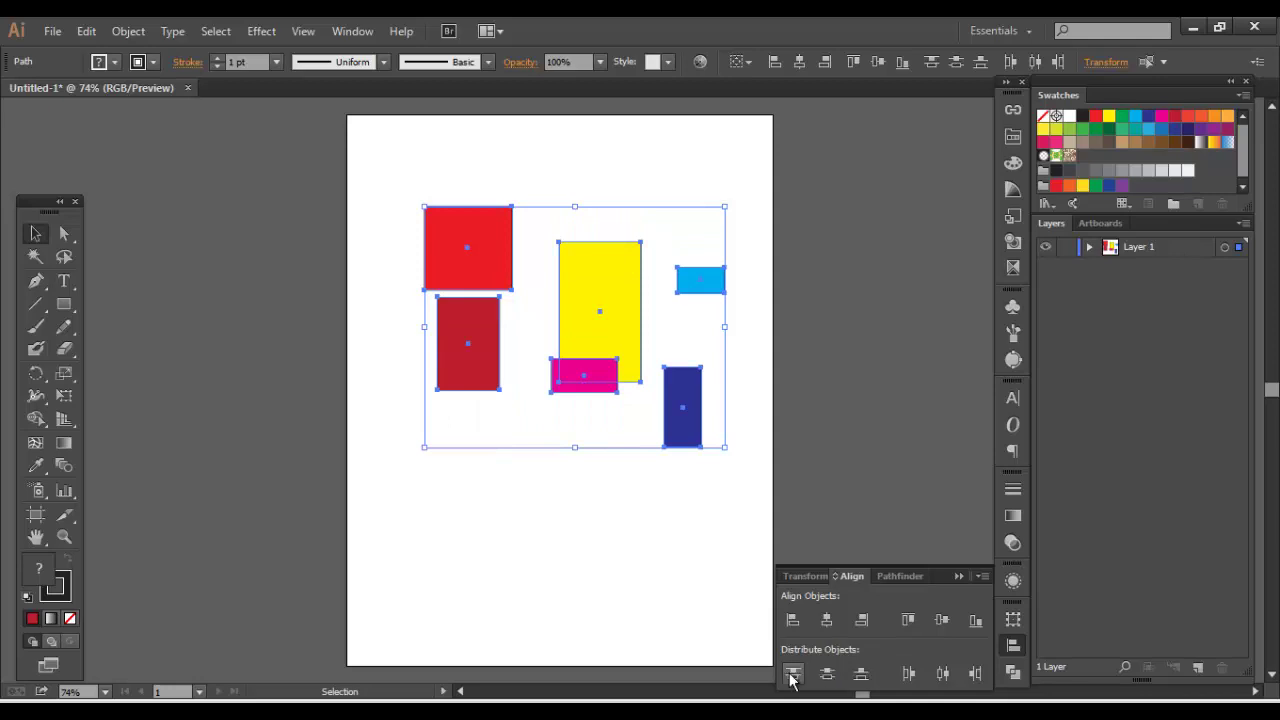
pyautogui.click(793, 674)
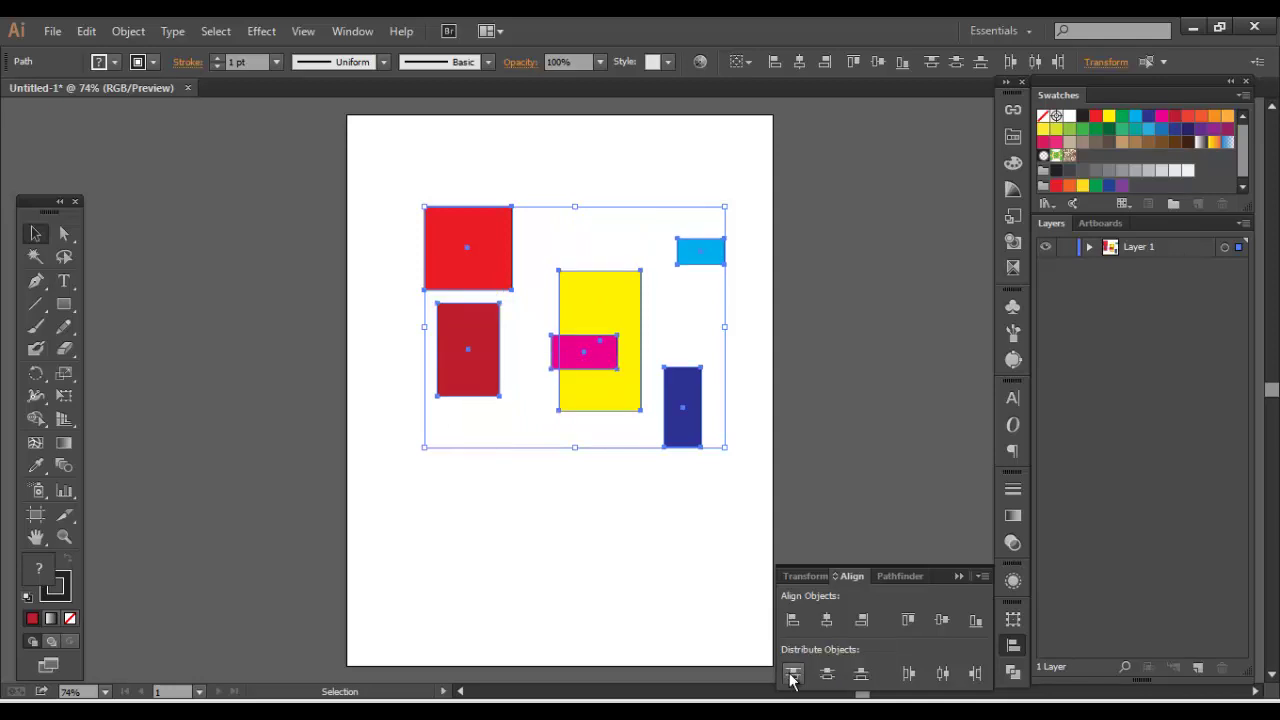
pyautogui.click(860, 675)
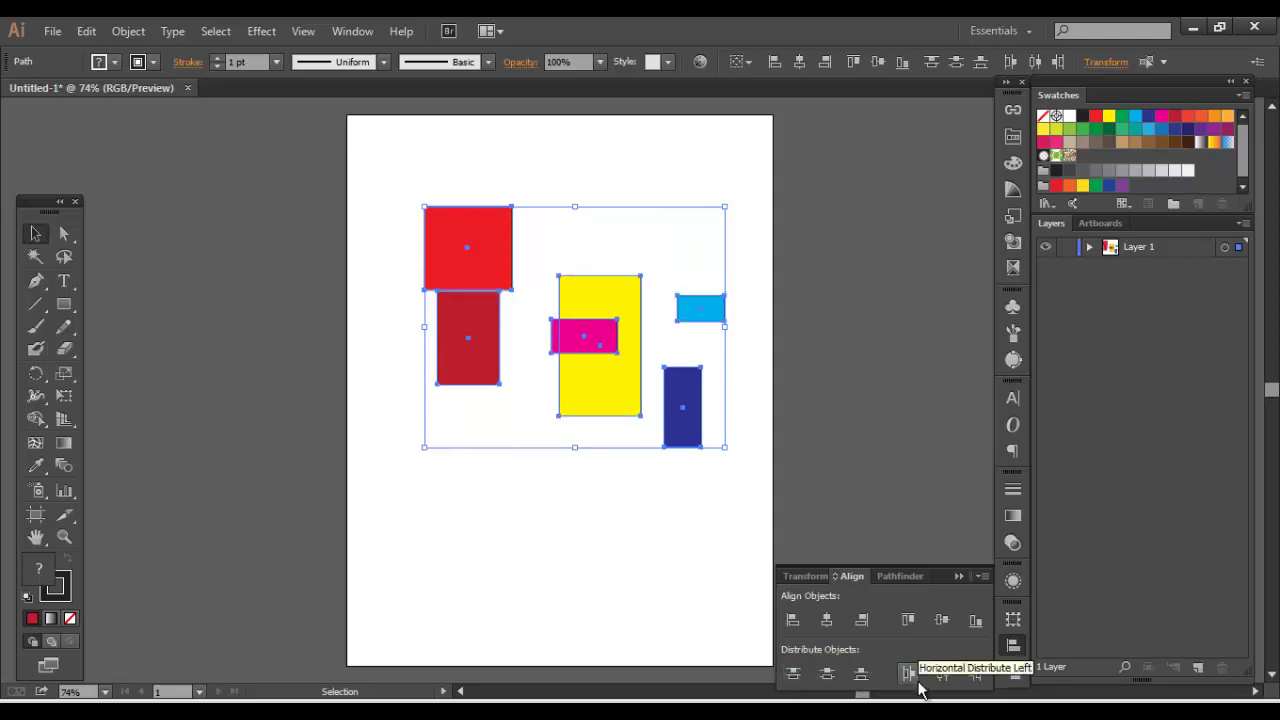
# Try horizontal distribution by left, centre and right edges, then select all six rectangles.
pyautogui.click(908, 675)
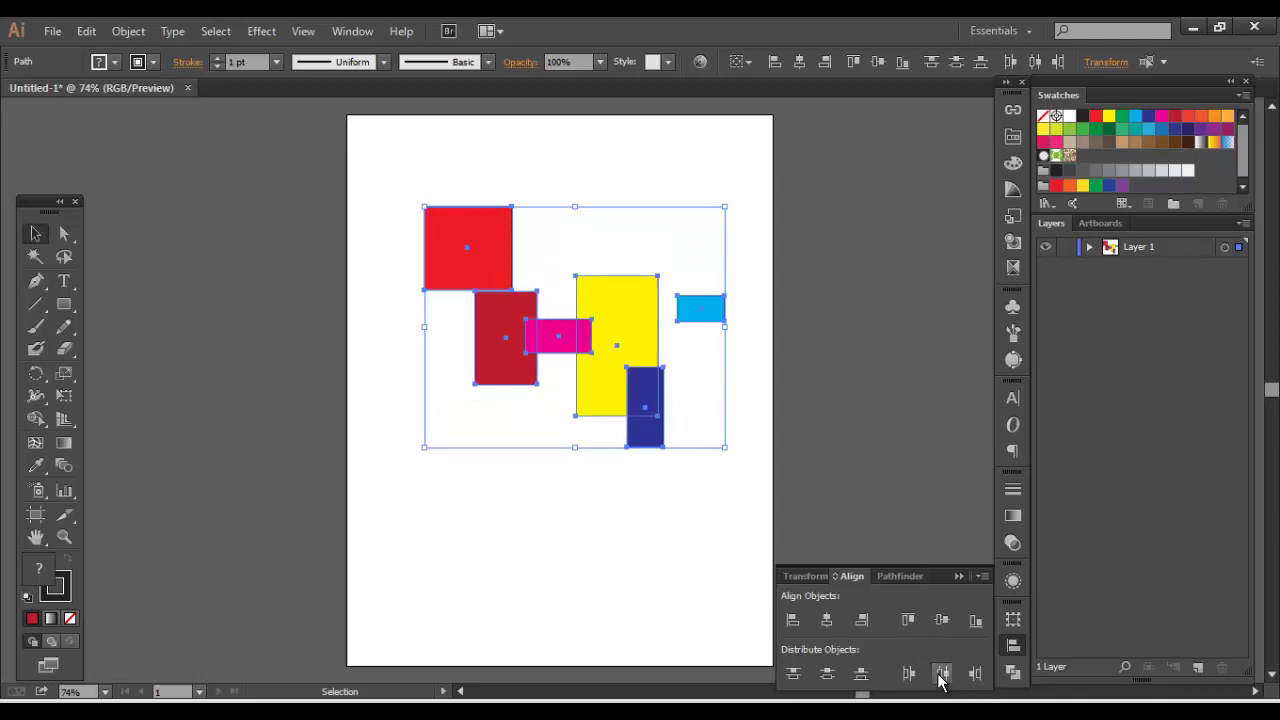
pyautogui.click(941, 675)
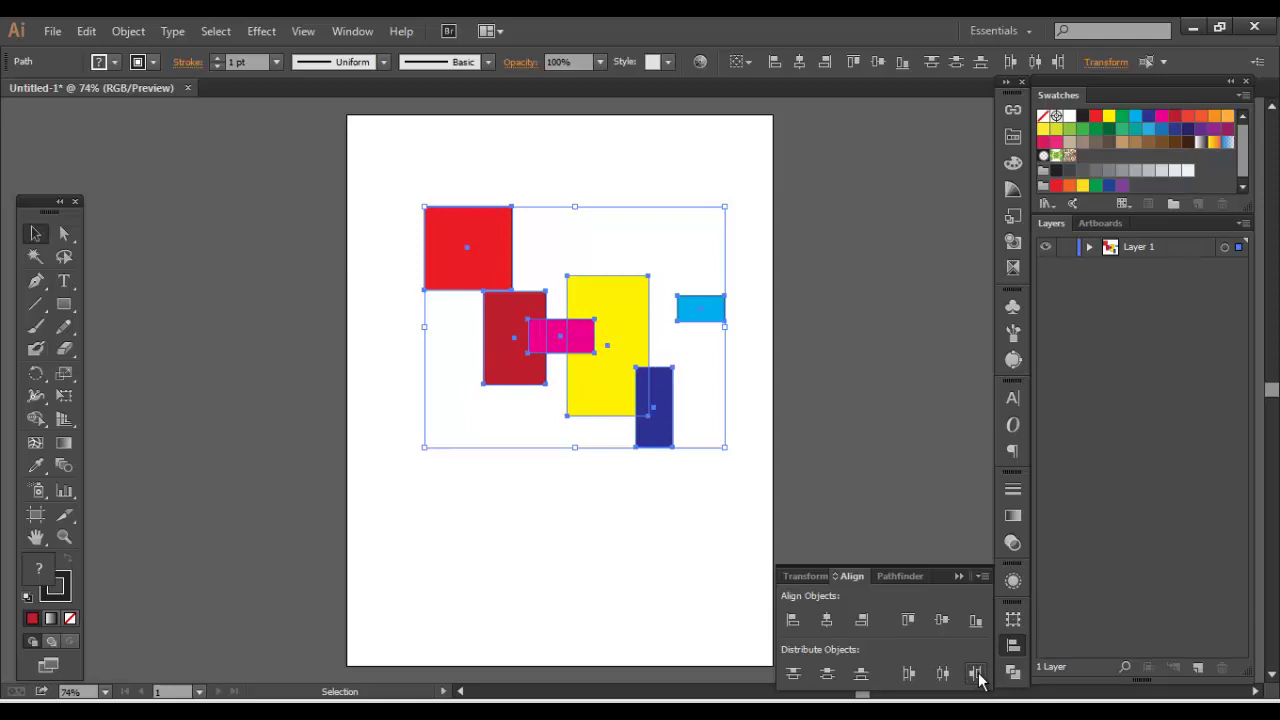
pyautogui.click(975, 675)
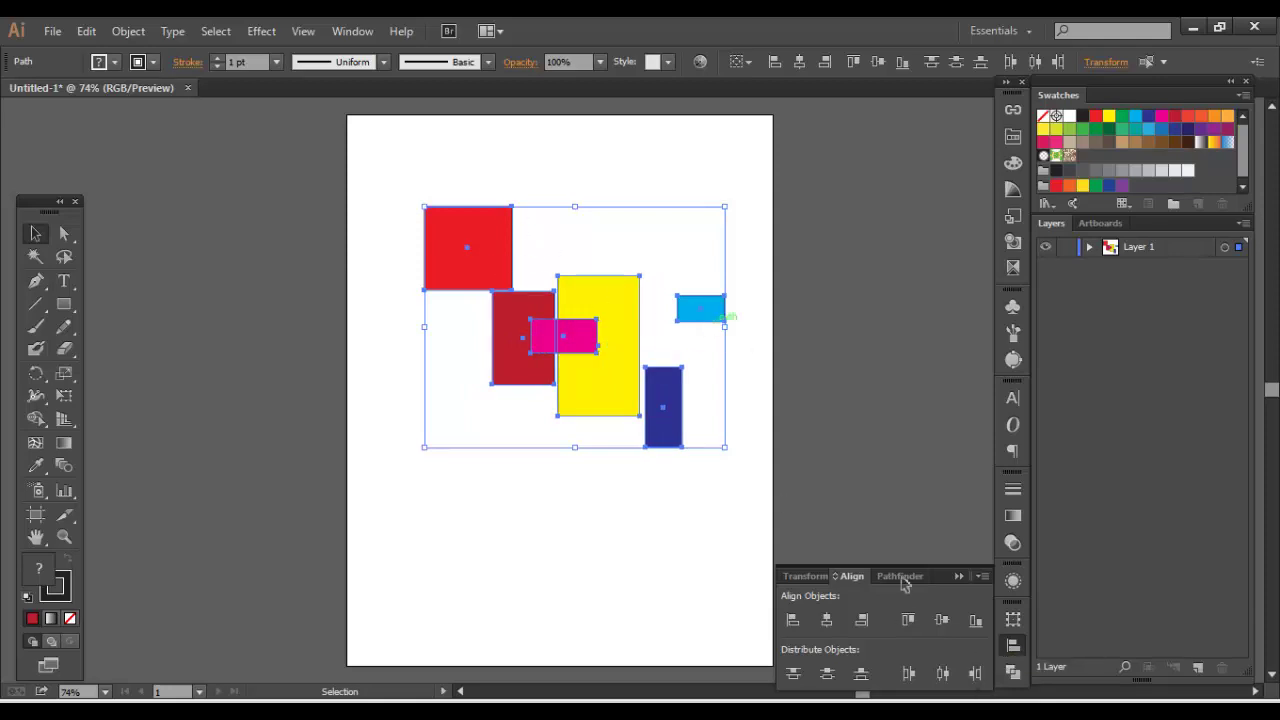
pyautogui.click(942, 675)
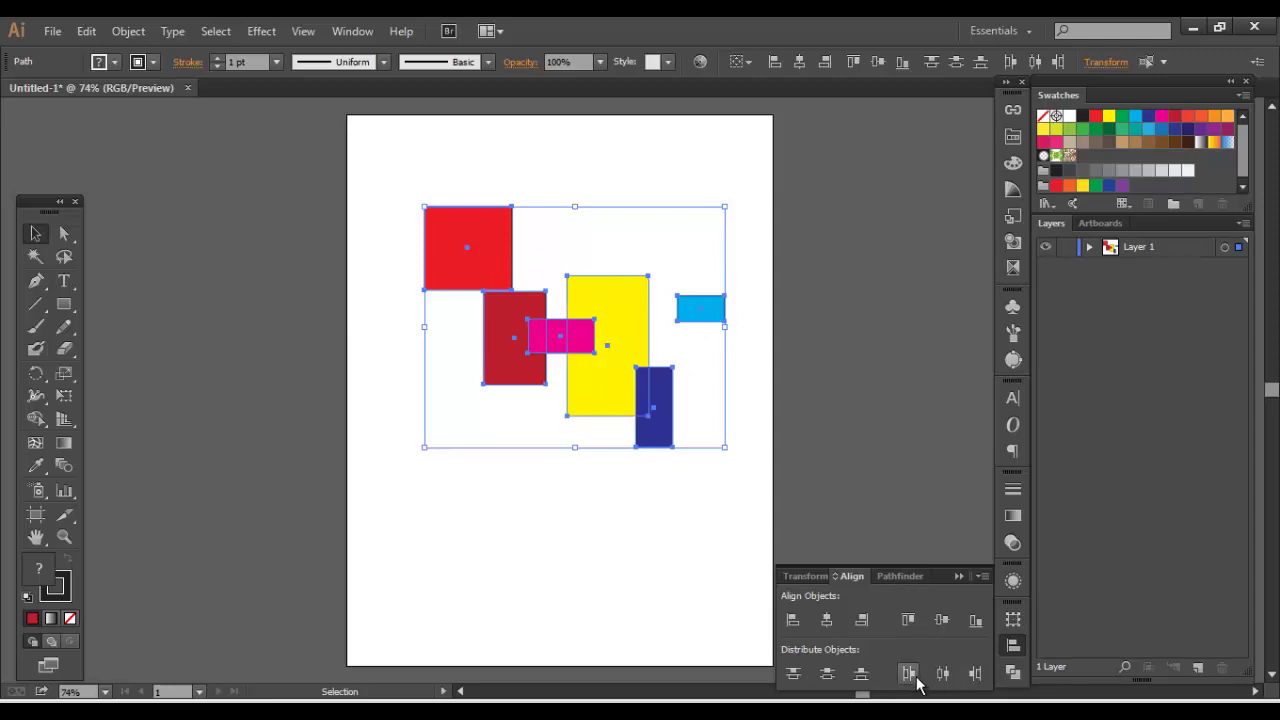
pyautogui.click(910, 675)
pyautogui.click(565, 508)
pyautogui.moveTo(398, 152); pyautogui.dragTo(788, 558)
# Delete the rectangles and remove a stray polygon drawn by mistake.
pyautogui.press('Delete')
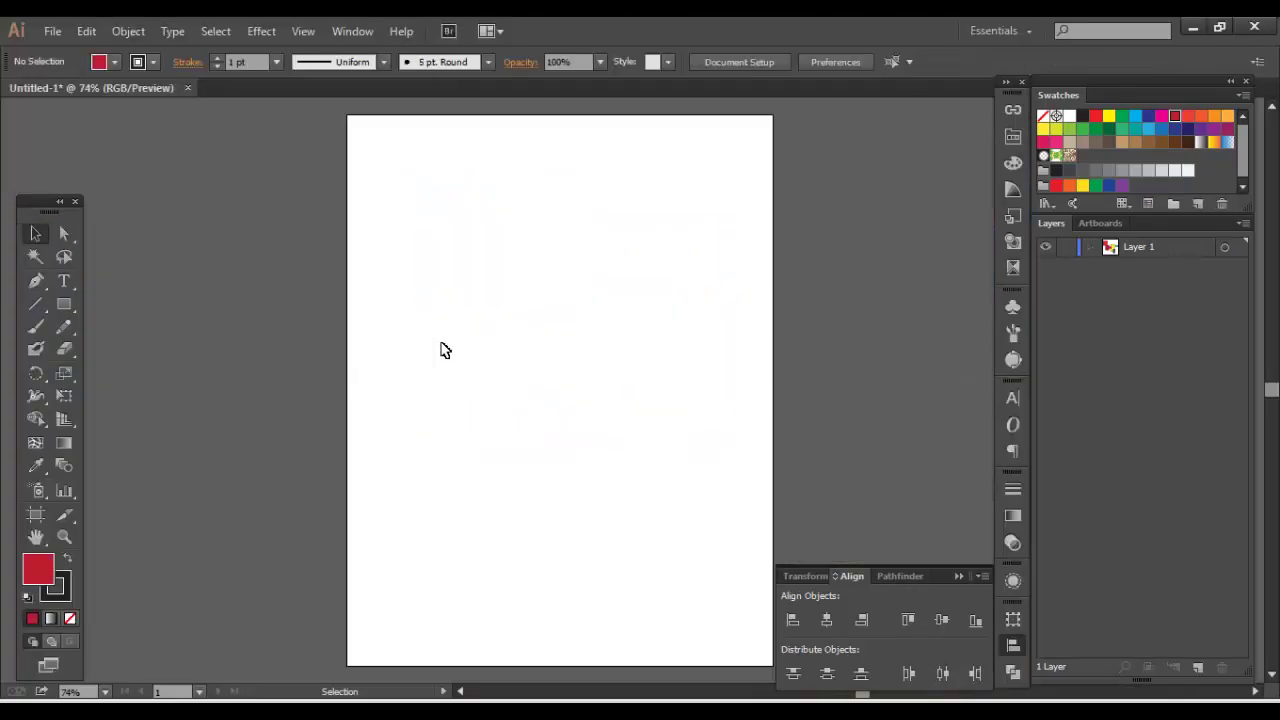
pyautogui.click(64, 304)
pyautogui.click(140, 368)
pyautogui.moveTo(139, 360); pyautogui.dragTo(141, 362)
pyautogui.press('Delete')
# Draw a red circle with the Ellipse tool and recolour its copy cyan.
pyautogui.click(64, 304)
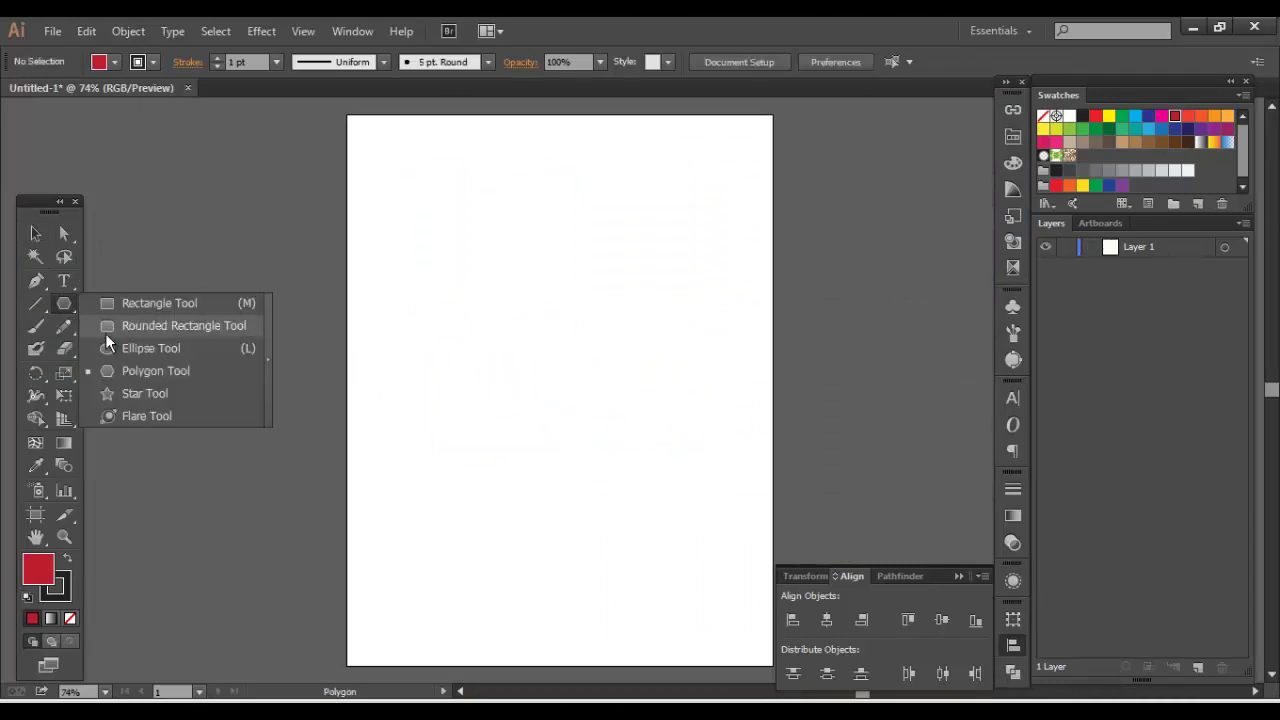
pyautogui.click(140, 347)
pyautogui.moveTo(480, 367)
pyautogui.mouseDown()
pyautogui.moveTo(437, 309)
pyautogui.moveTo(423, 310)
pyautogui.moveTo(506, 337)
pyautogui.moveTo(719, 336)
pyautogui.mouseUp()
pyautogui.press('v')
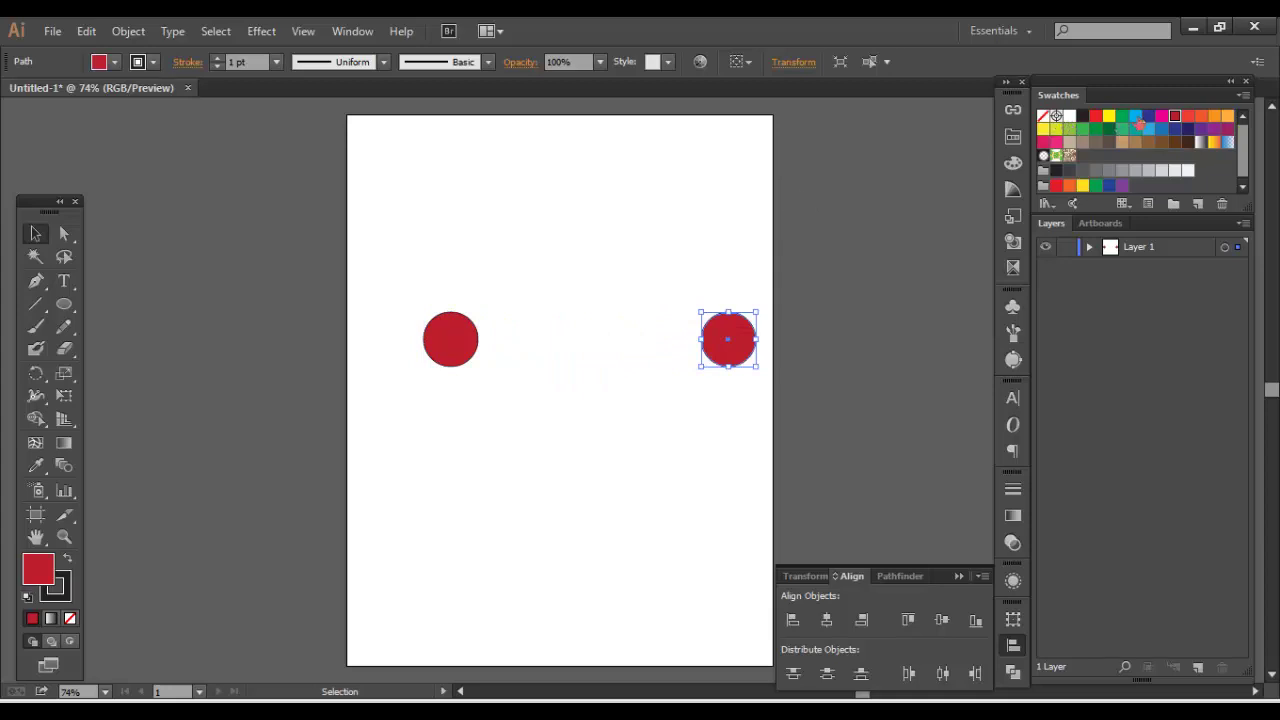
pyautogui.click(1136, 117)
# Move the circles lower, copy the cyan circle leftward, and fill the two middle circles green.
pyautogui.moveTo(394, 284); pyautogui.dragTo(750, 432)
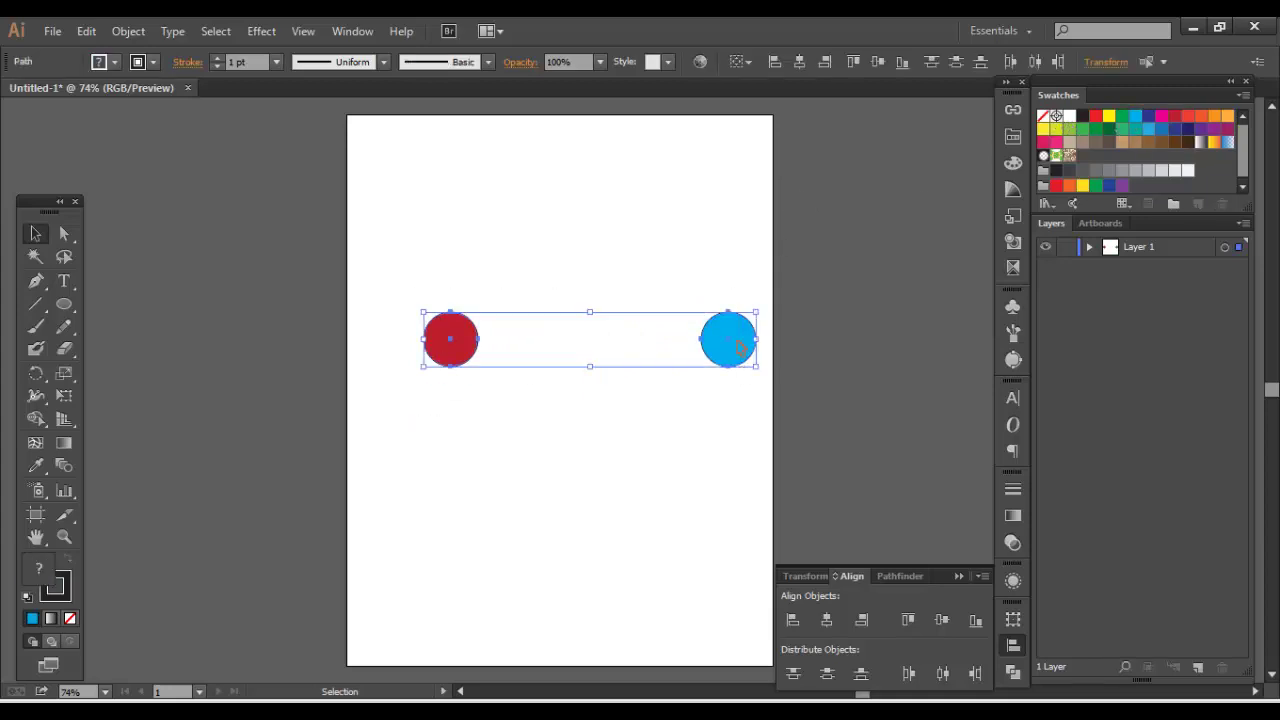
pyautogui.moveTo(740, 347); pyautogui.dragTo(558, 414)
pyautogui.click(716, 366)
pyautogui.click(716, 416)
pyautogui.moveTo(363, 373); pyautogui.dragTo(430, 405)
pyautogui.moveTo(478, 342); pyautogui.dragTo(677, 500)
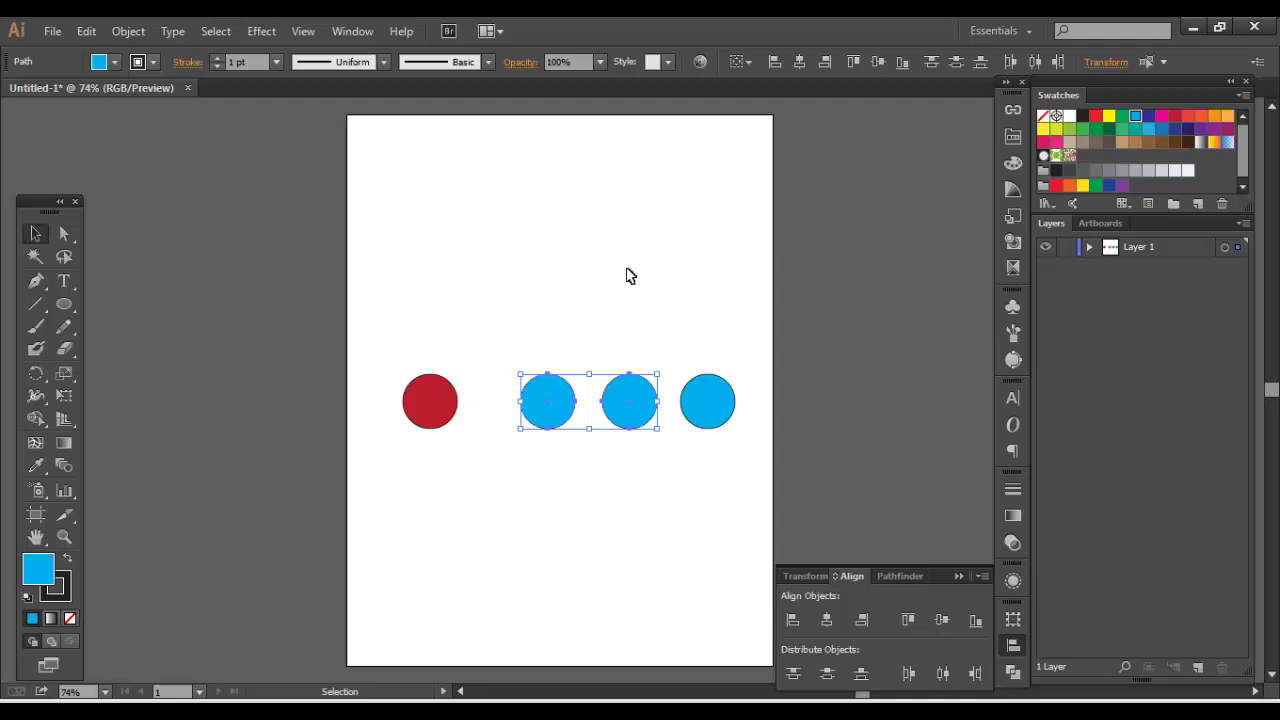
pyautogui.click(1122, 117)
pyautogui.click(459, 291)
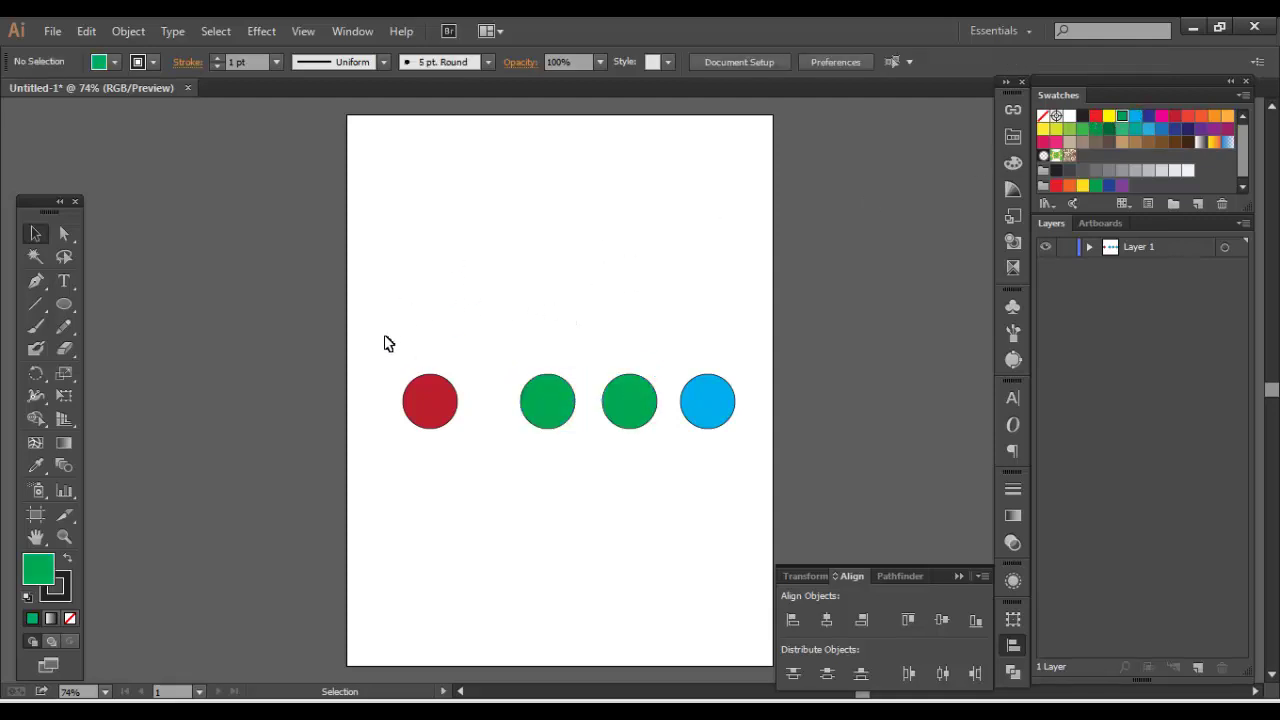
# Select all four circles and apply Horizontal Distribute Center.
pyautogui.moveTo(369, 333); pyautogui.dragTo(770, 490)
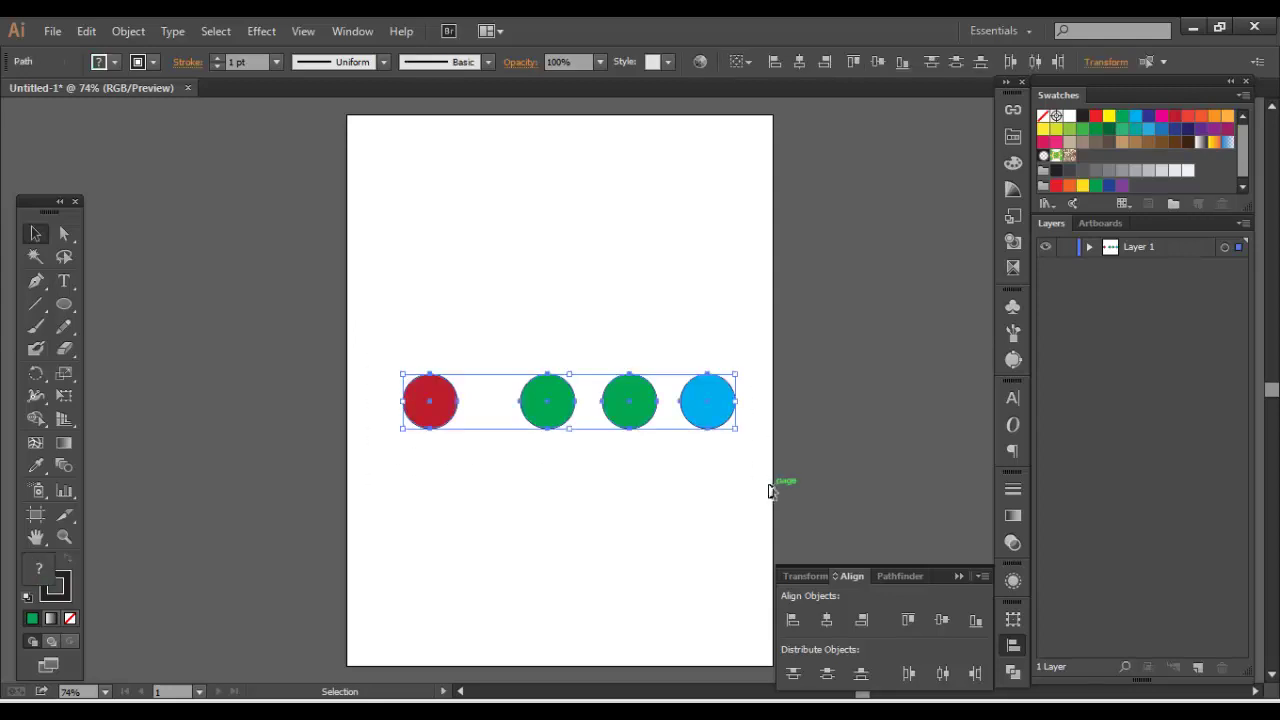
pyautogui.click(943, 676)
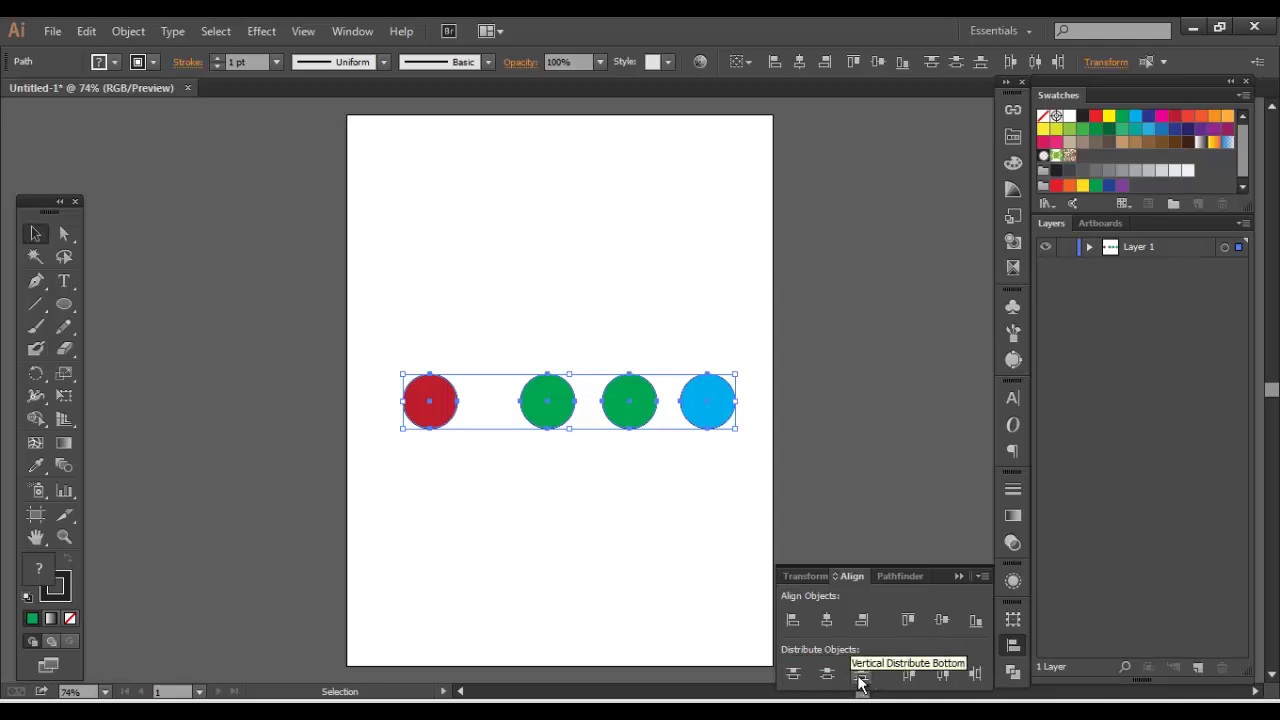
pyautogui.click(945, 677)
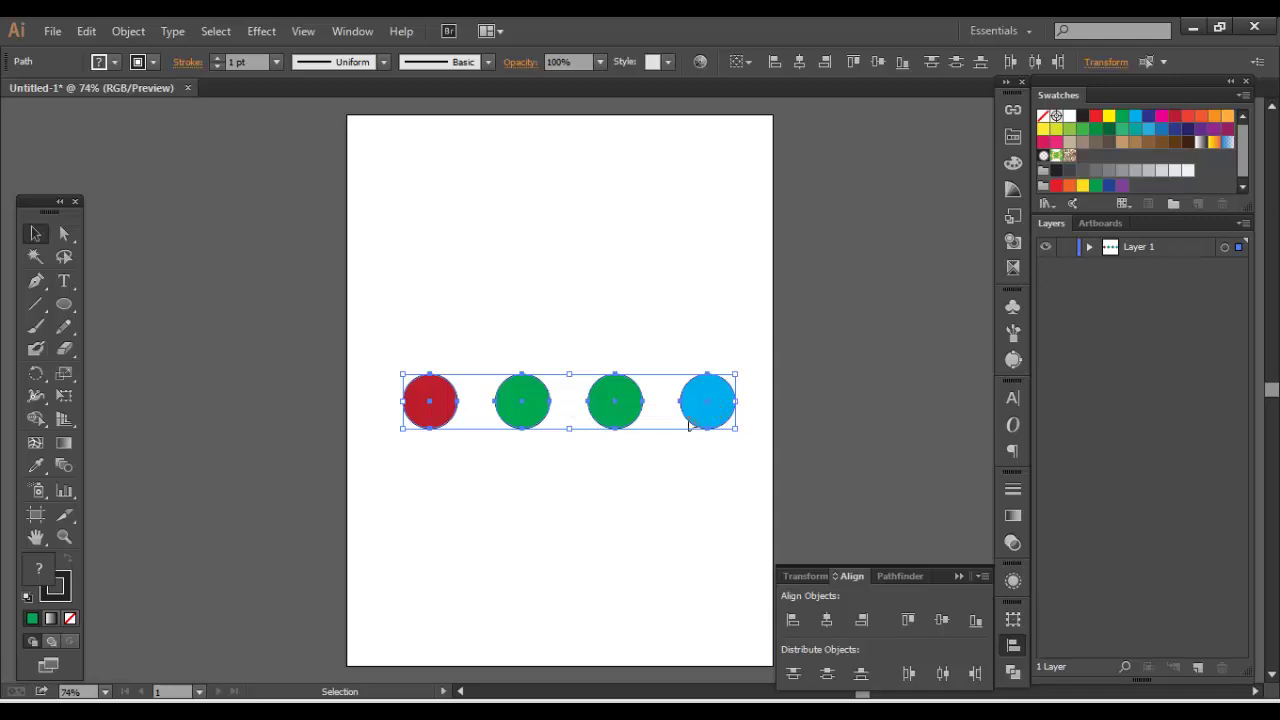
pyautogui.click(696, 500)
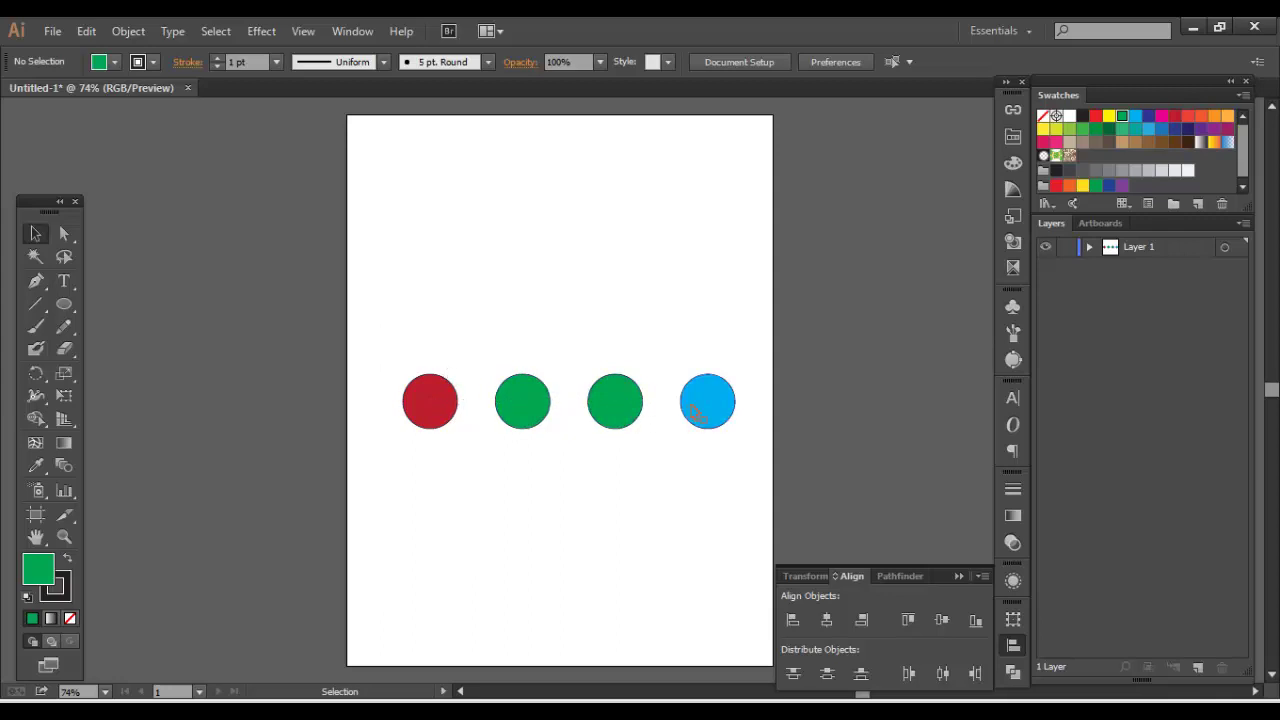
# Move the red circle left and the blue right, then distribute all four by centres.
pyautogui.moveTo(425, 397); pyautogui.dragTo(282, 405)
pyautogui.moveTo(721, 406); pyautogui.dragTo(908, 405)
pyautogui.click(760, 343)
pyautogui.moveTo(238, 305); pyautogui.dragTo(914, 491)
pyautogui.click(943, 673)
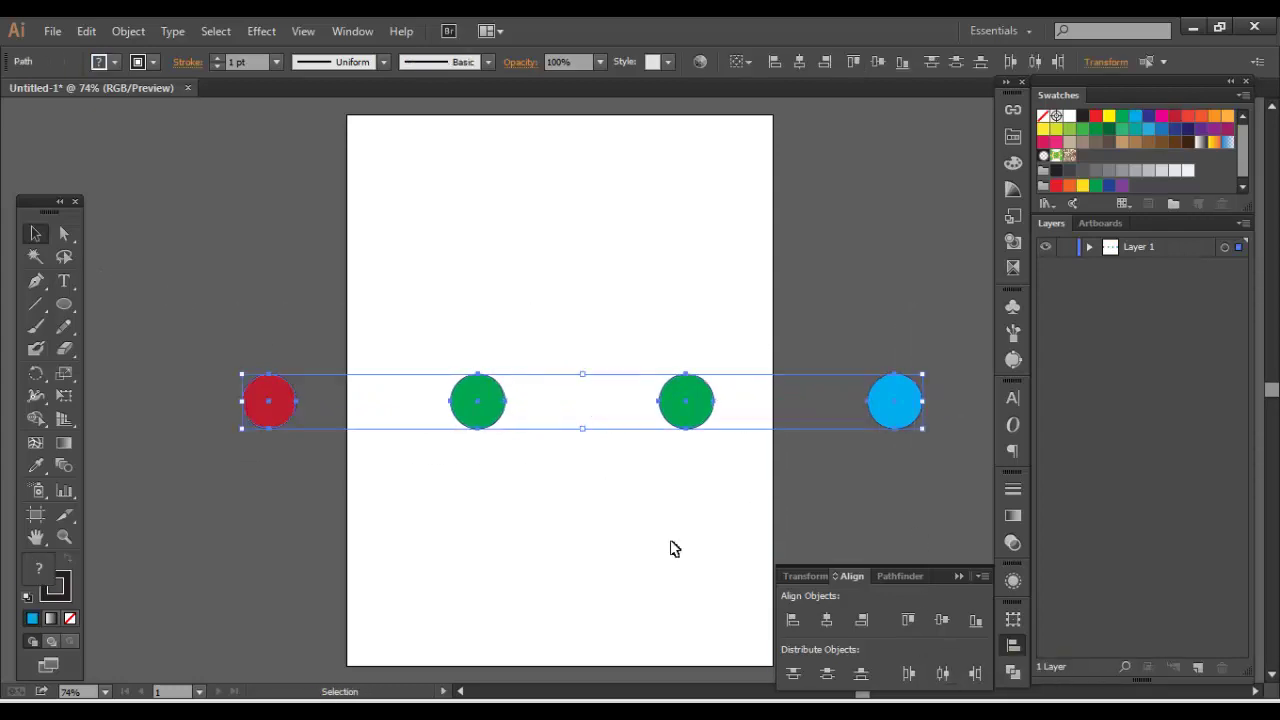
pyautogui.click(549, 511)
# Bring red and blue back inward, nudge both greens left, and redistribute all four evenly.
pyautogui.moveTo(900, 395); pyautogui.dragTo(737, 395)
pyautogui.moveTo(157, 352); pyautogui.dragTo(288, 433)
pyautogui.moveTo(286, 416); pyautogui.dragTo(403, 414)
pyautogui.moveTo(428, 349); pyautogui.dragTo(546, 434)
pyautogui.keyDown('shift'); pyautogui.click(669, 411); pyautogui.keyUp('shift')
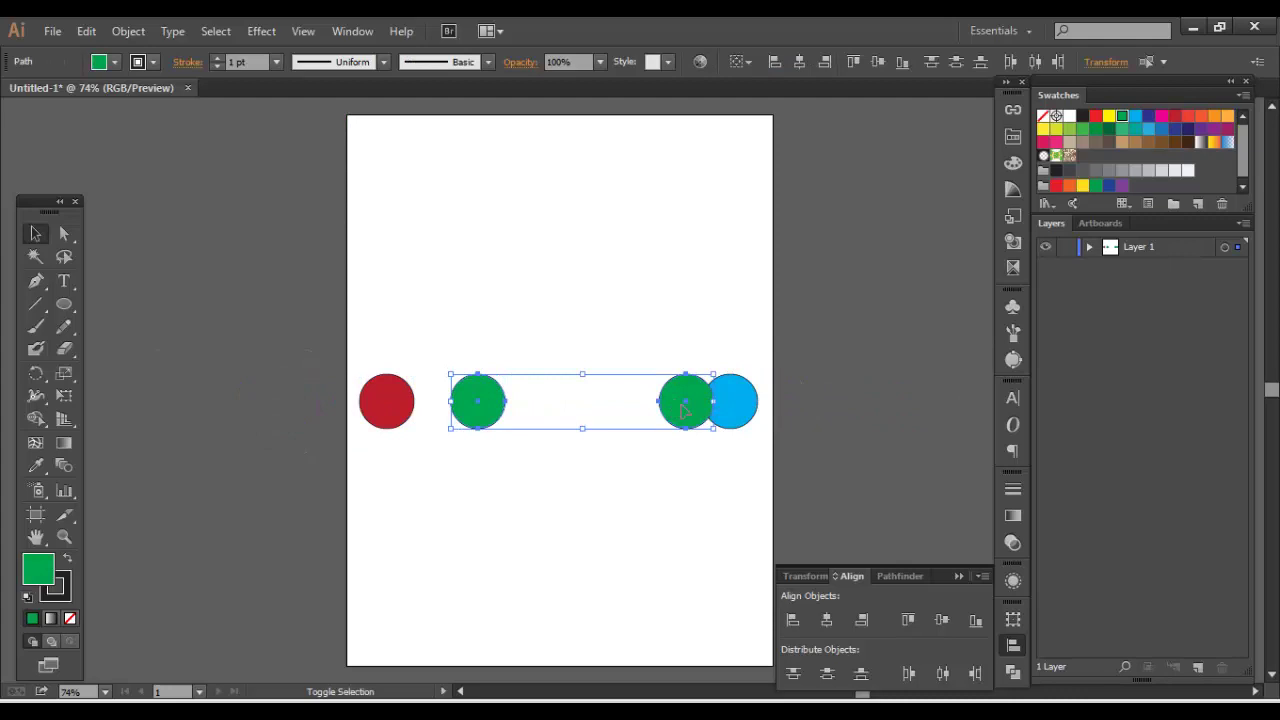
pyautogui.moveTo(669, 411); pyautogui.dragTo(657, 414)
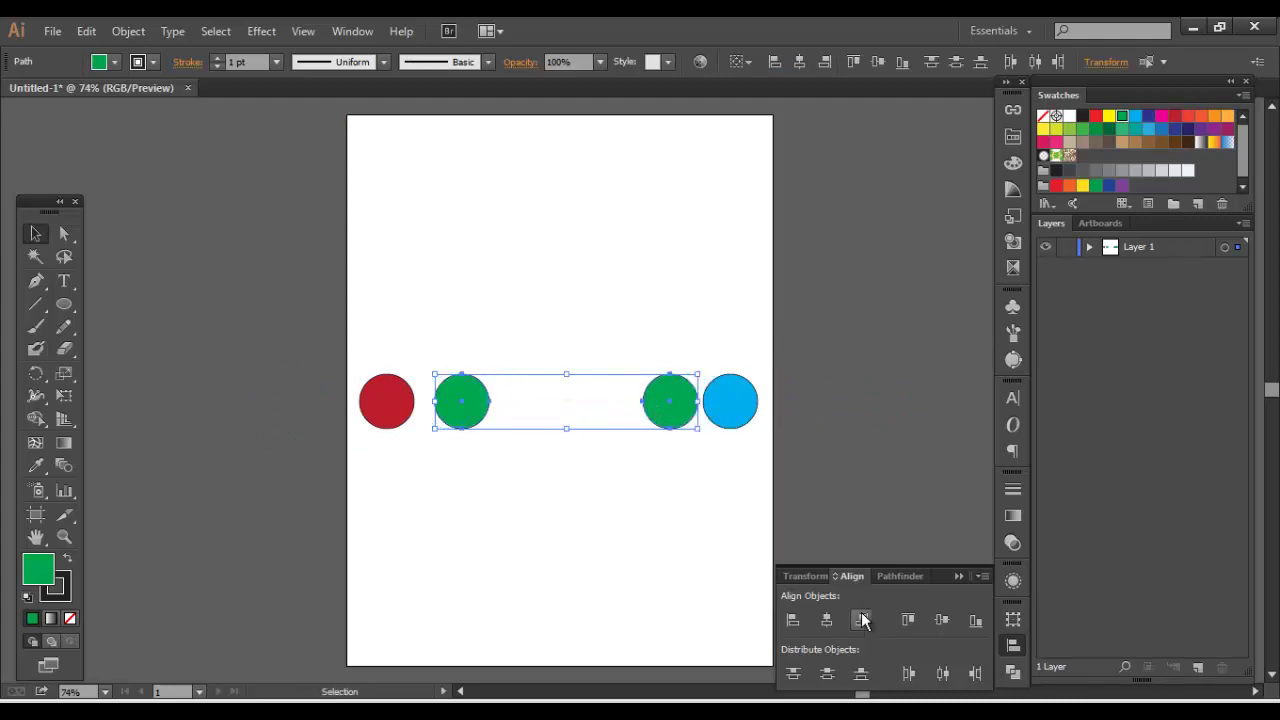
pyautogui.moveTo(380, 328); pyautogui.dragTo(752, 462)
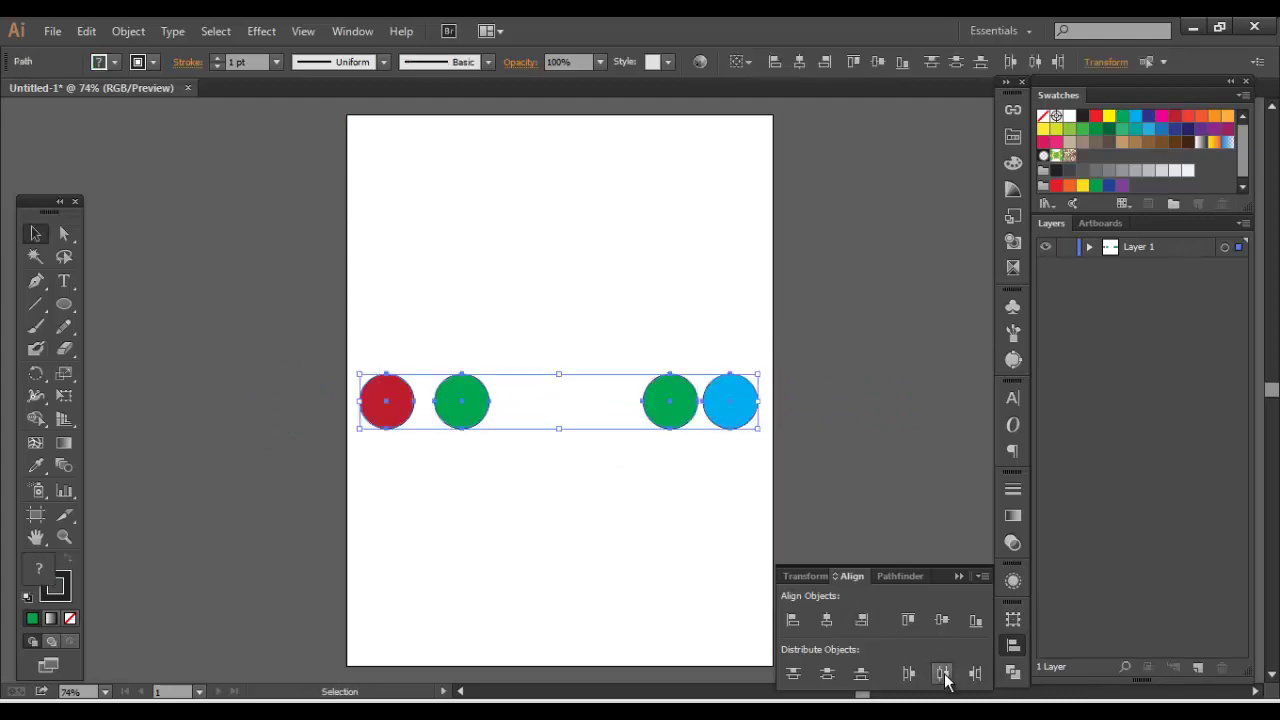
pyautogui.click(942, 673)
pyautogui.click(582, 534)
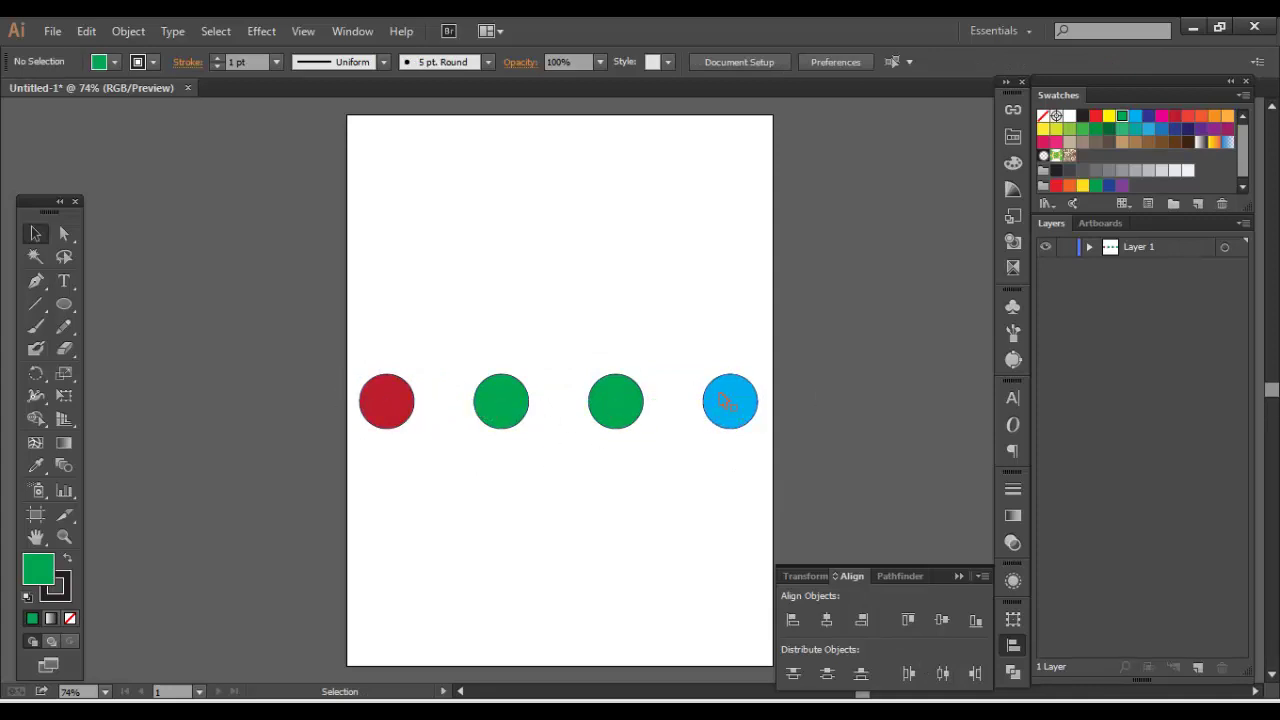
pyautogui.moveTo(740, 306); pyautogui.dragTo(348, 515)
# Rotate the row of circles 90° into a column and move the upper green circle down.
pyautogui.moveTo(763, 371); pyautogui.dragTo(654, 514)
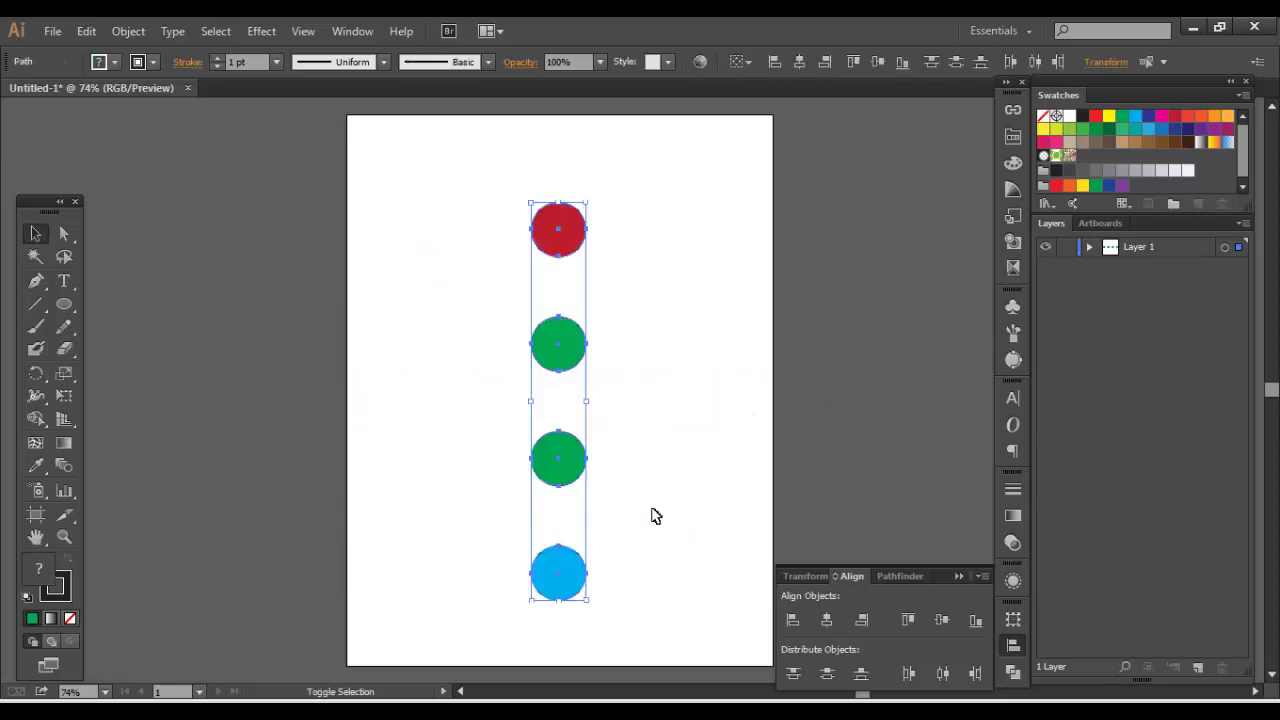
pyautogui.click(451, 323)
pyautogui.moveTo(480, 316); pyautogui.dragTo(598, 465)
pyautogui.click(661, 388)
pyautogui.moveTo(572, 347); pyautogui.dragTo(584, 402)
# Apply Vertical Distribute Center and Horizontal Align Center to all four circles.
pyautogui.moveTo(466, 183); pyautogui.dragTo(634, 678)
pyautogui.click(826, 674)
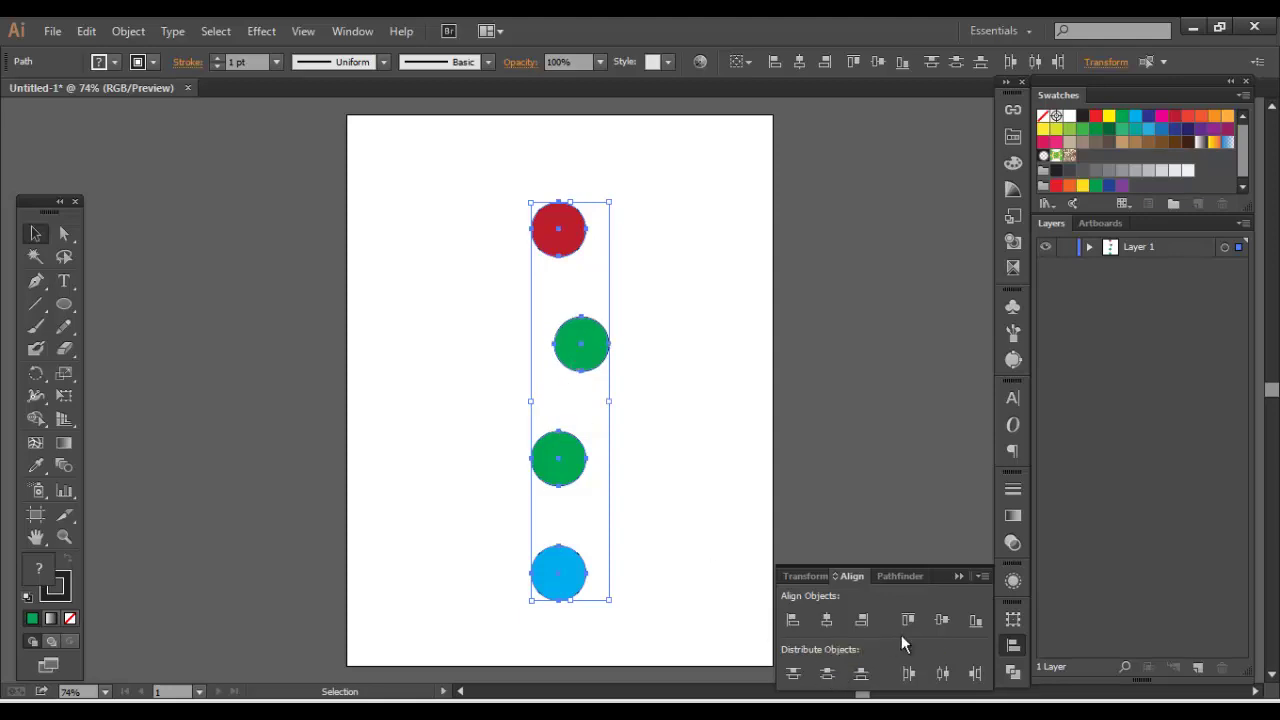
pyautogui.click(828, 620)
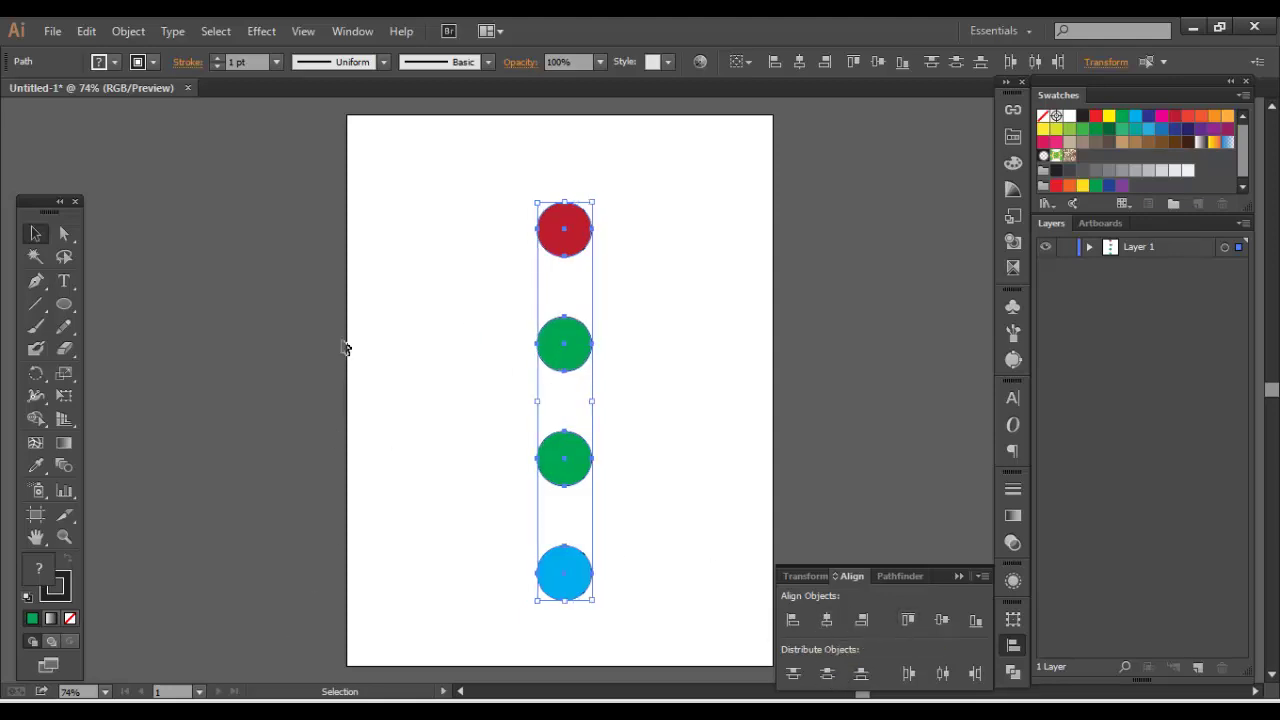
pyautogui.moveTo(432, 184); pyautogui.dragTo(742, 630)
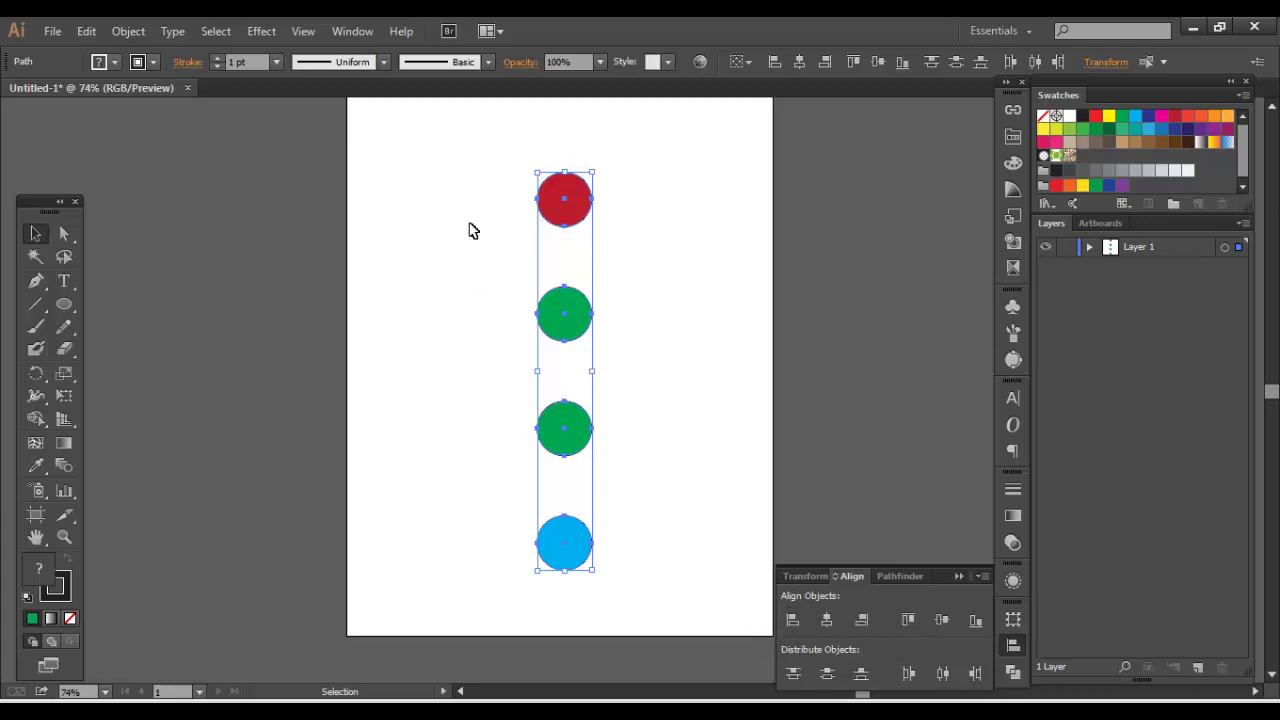
# Rotate the column of circles back into a horizontal row.
pyautogui.moveTo(458, 171); pyautogui.dragTo(696, 602)
pyautogui.moveTo(600, 164); pyautogui.dragTo(811, 414)
pyautogui.moveTo(446, 308); pyautogui.dragTo(666, 431)
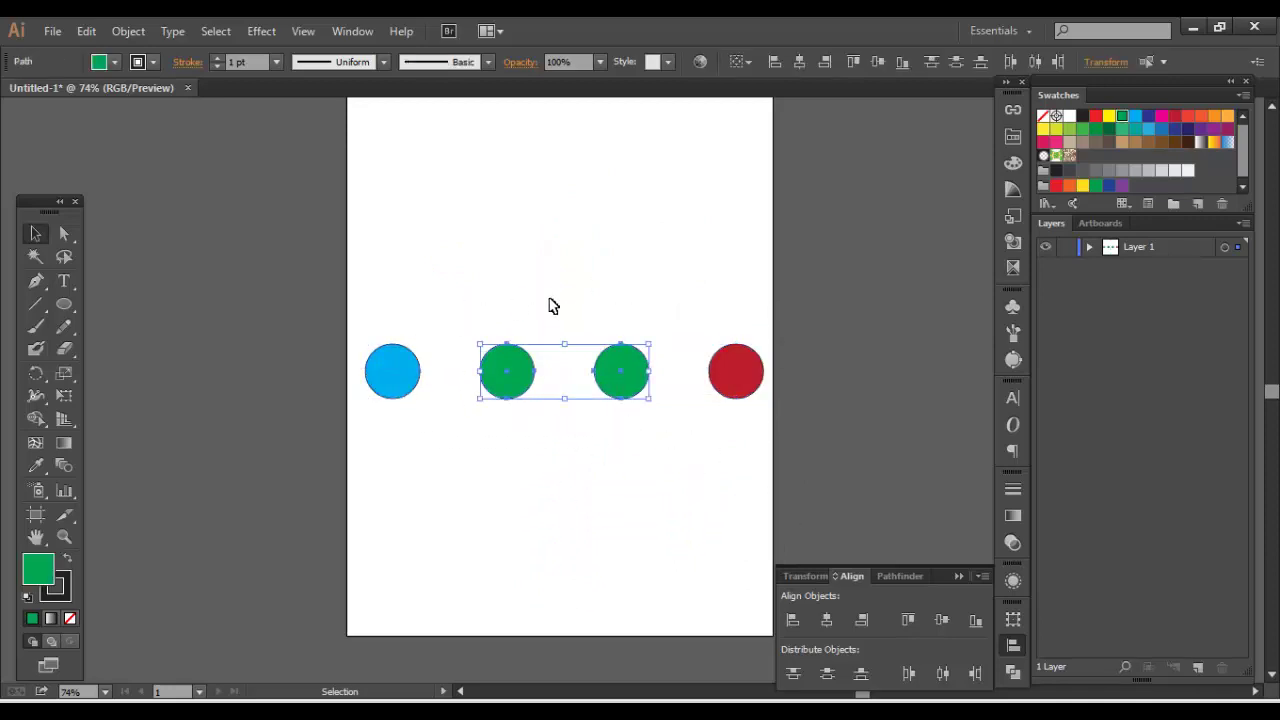
pyautogui.click(386, 362)
pyautogui.keyDown('shift'); pyautogui.click(718, 378); pyautogui.keyUp('shift')
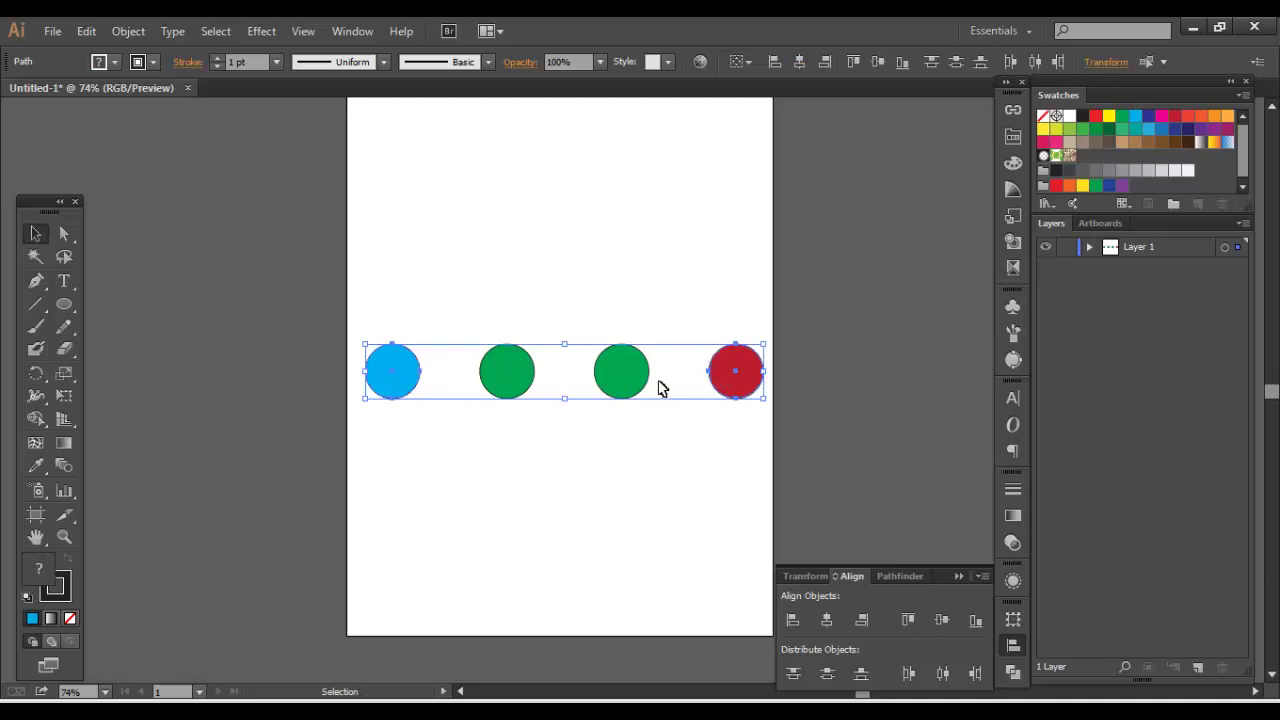
pyautogui.click(625, 329)
# Move the red circle further right and distribute all four circles by horizontal centres.
pyautogui.moveTo(296, 350); pyautogui.dragTo(445, 458)
pyautogui.keyDown('shift'); pyautogui.click(709, 370); pyautogui.keyUp('shift')
pyautogui.moveTo(663, 303); pyautogui.dragTo(790, 440)
pyautogui.moveTo(736, 371); pyautogui.dragTo(904, 371)
pyautogui.click(500, 331)
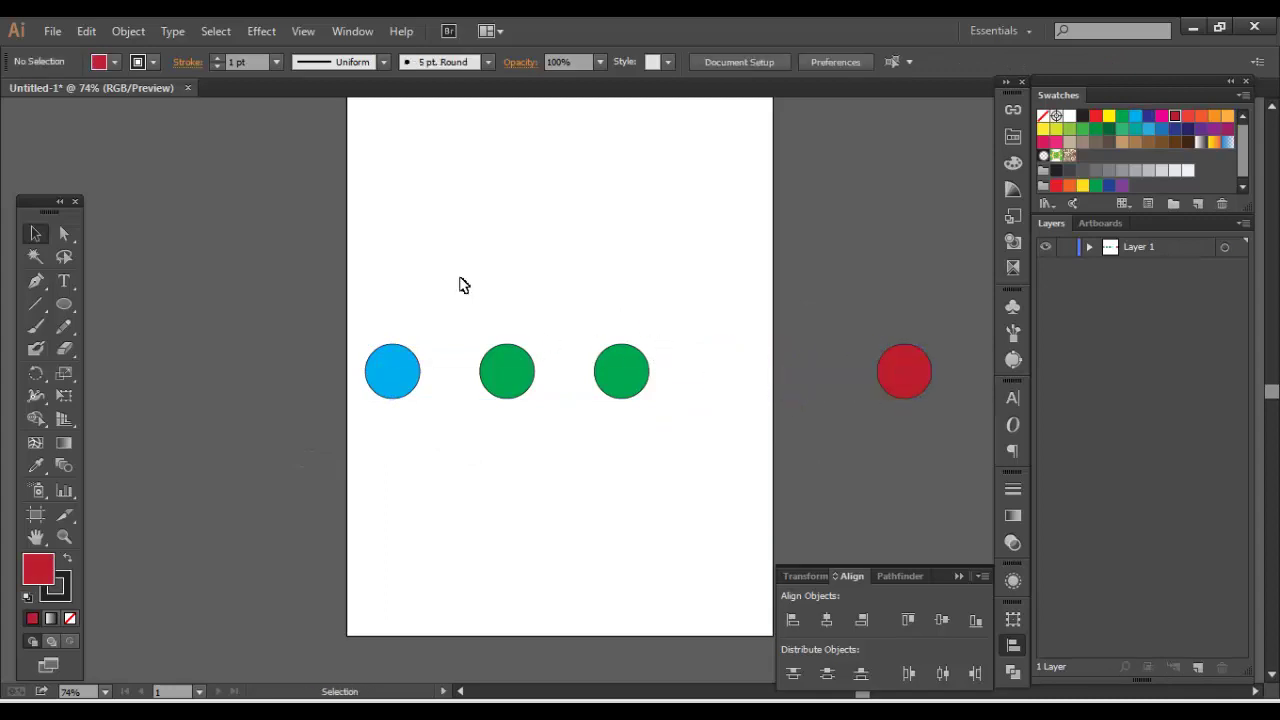
pyautogui.moveTo(310, 292); pyautogui.dragTo(948, 506)
pyautogui.click(944, 675)
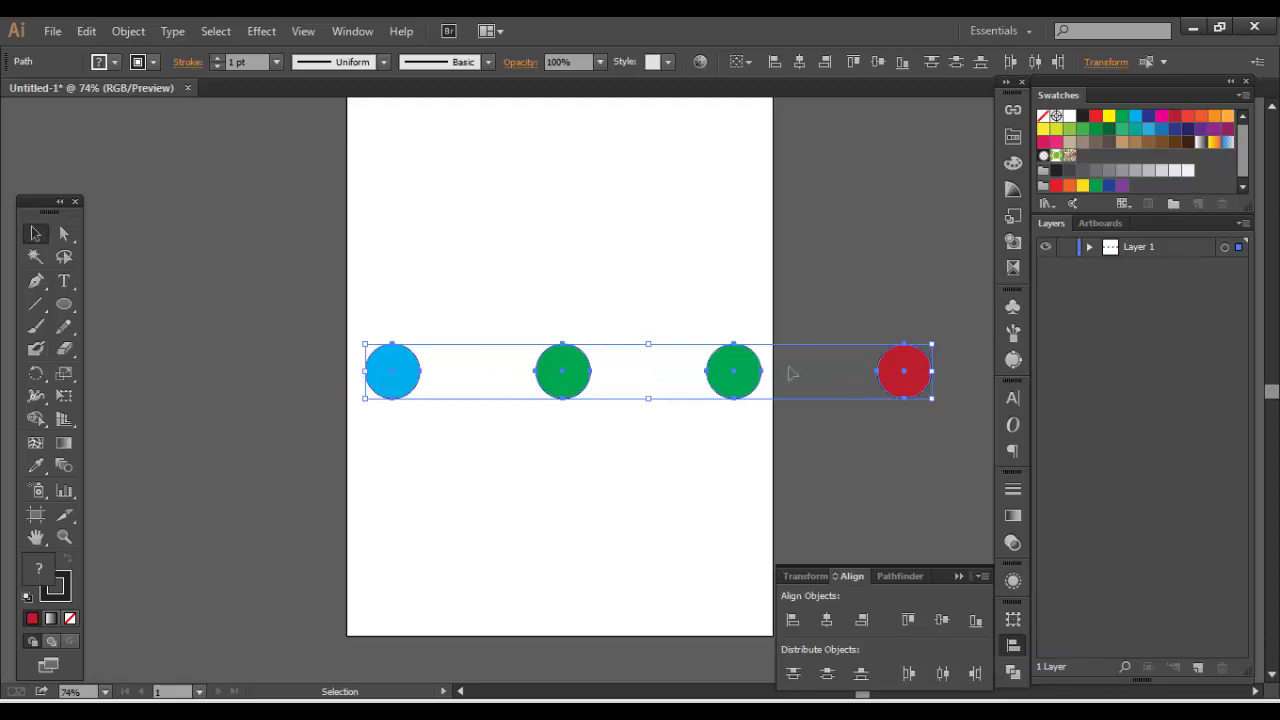
# Rotate the row into a column with red on top and shrink it to fit the page.
pyautogui.moveTo(940, 349); pyautogui.dragTo(640, 262)
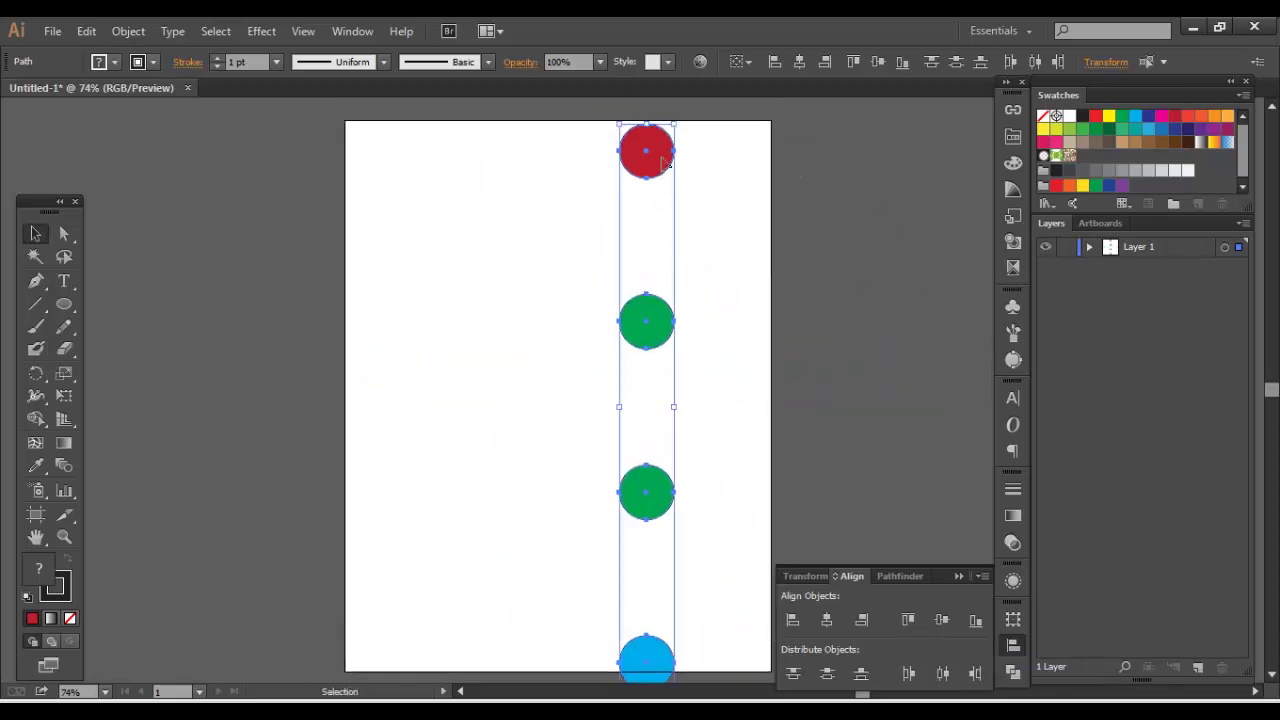
pyautogui.moveTo(676, 120); pyautogui.dragTo(578, 198)
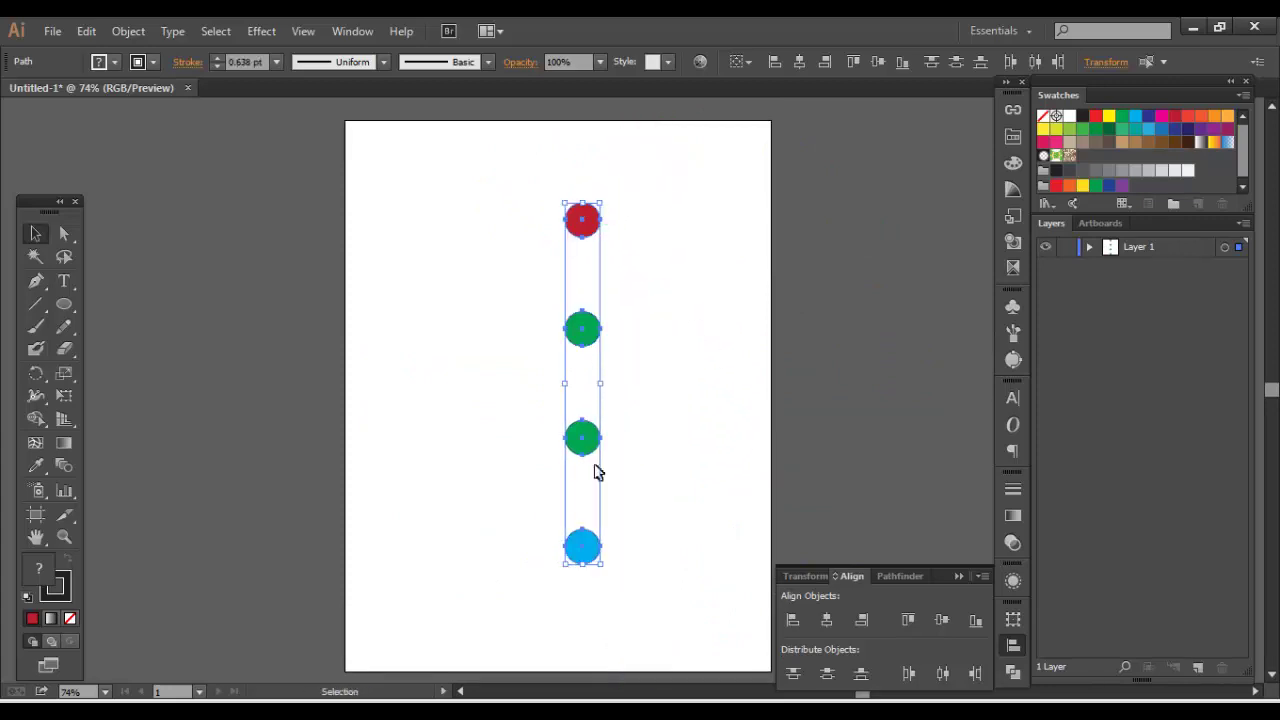
pyautogui.click(645, 409)
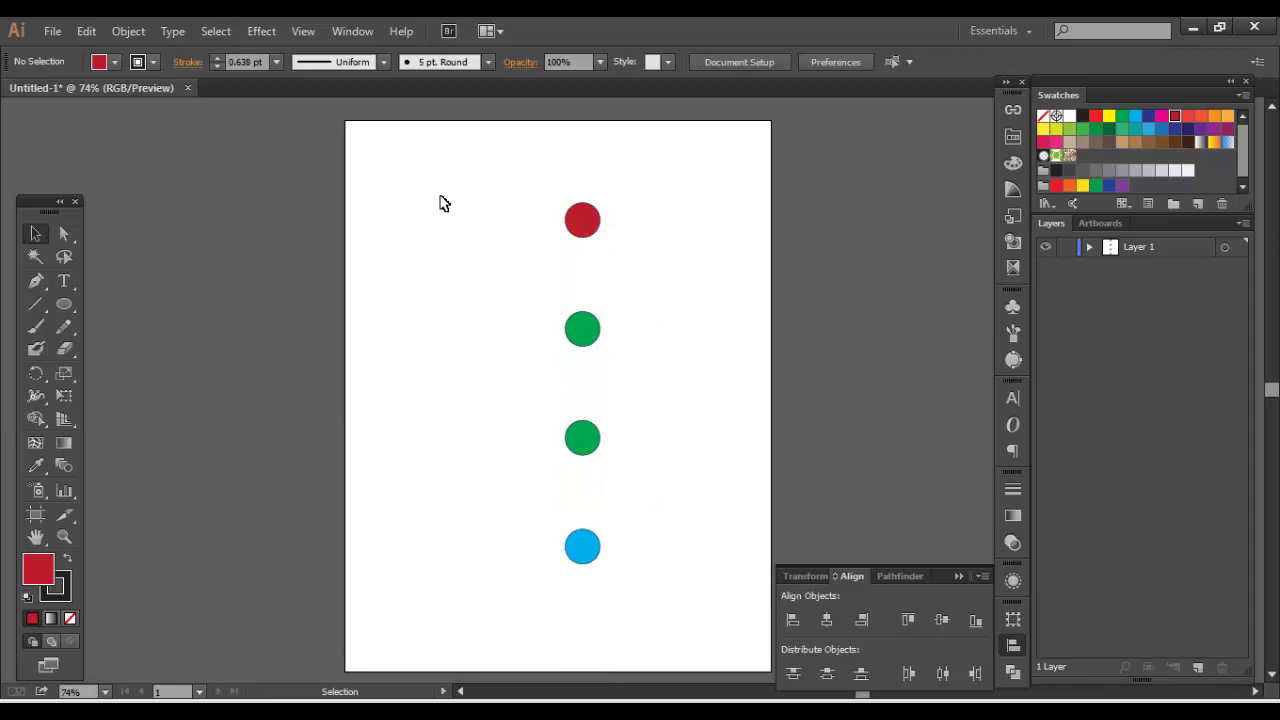